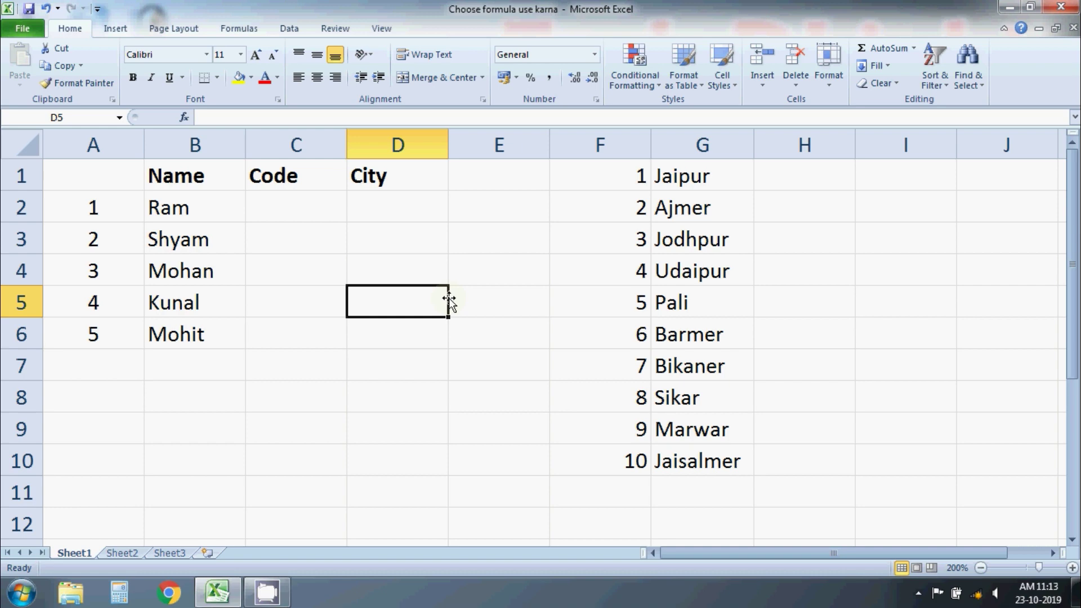
Point out the names in column B down to Mohit and the city list in column G.
left_click(219, 207)
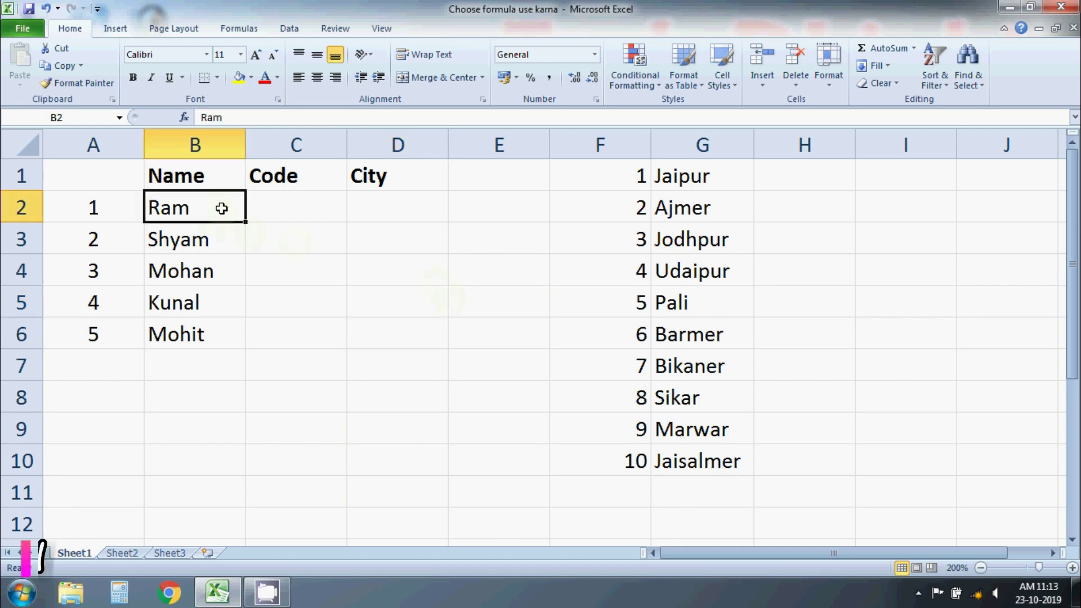
left_click(220, 239)
left_click(213, 271)
left_click(211, 301)
left_click(211, 332)
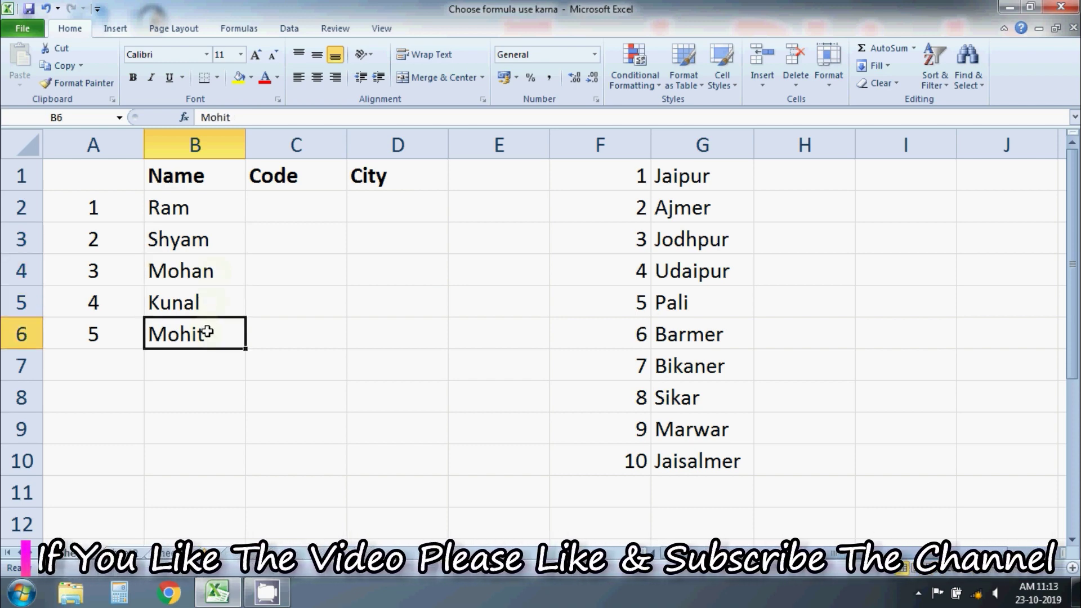
left_click(681, 179)
left_click(684, 209)
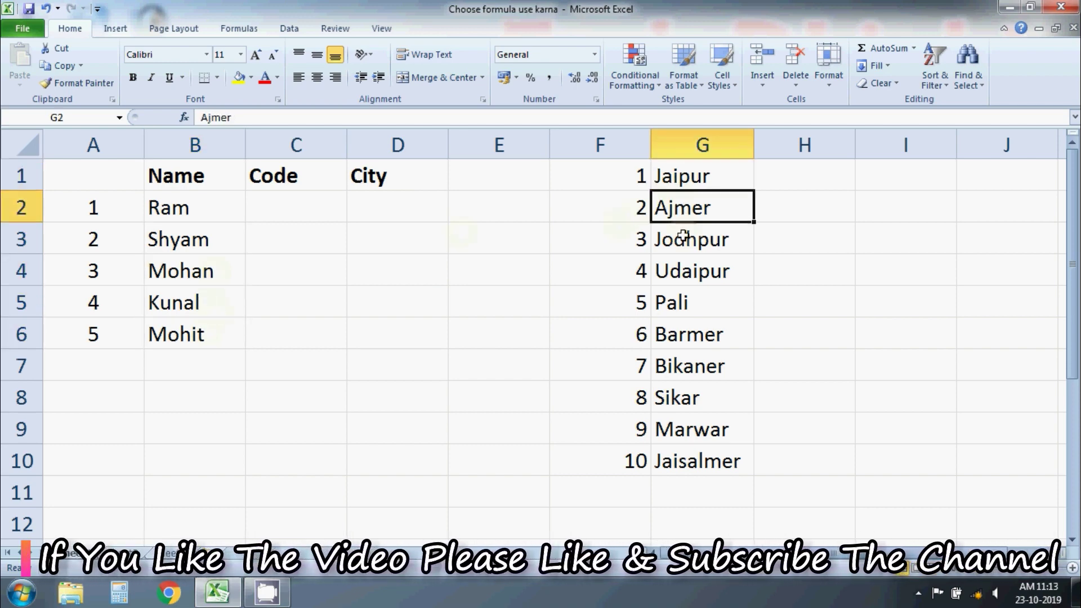
left_click(684, 236)
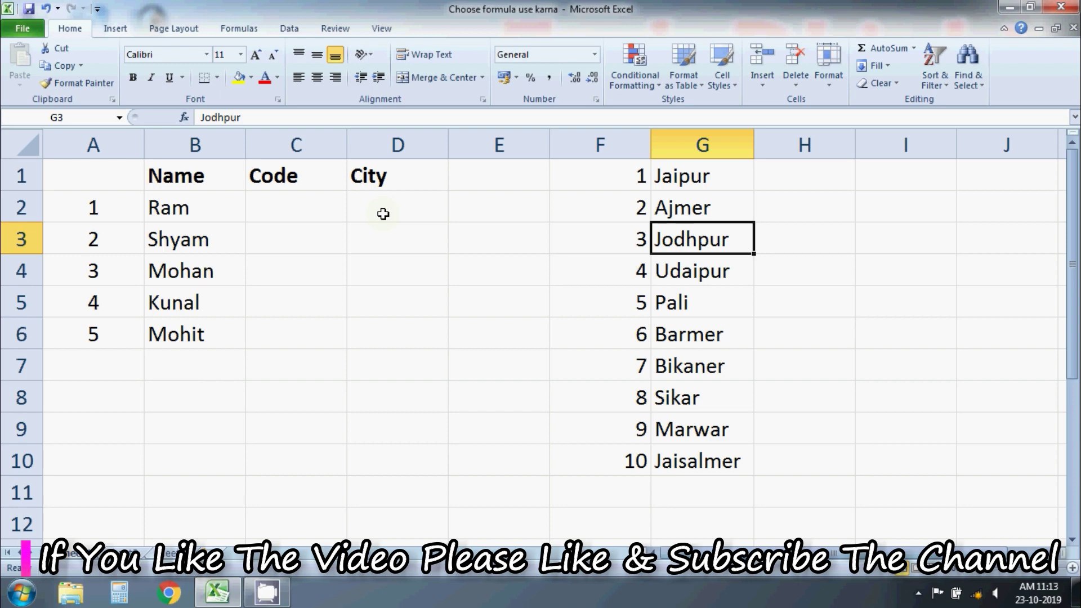
Point out the empty City cells in column D and the empty Code cells in column C.
left_click(383, 214)
left_click(382, 238)
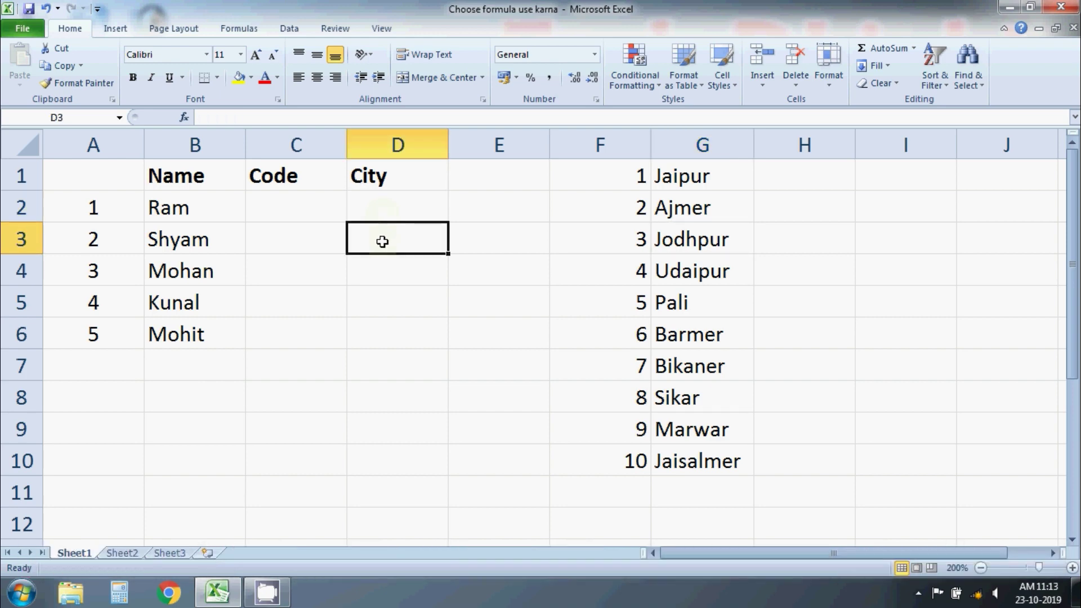
left_click(381, 270)
left_click(379, 302)
left_click(377, 345)
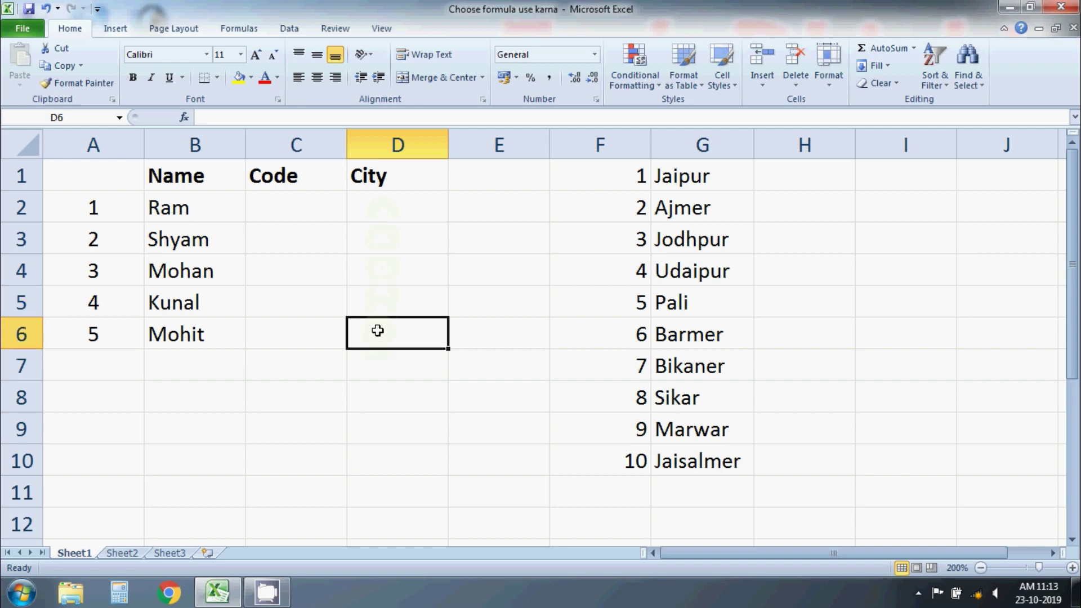
left_click(406, 215)
left_click(411, 229)
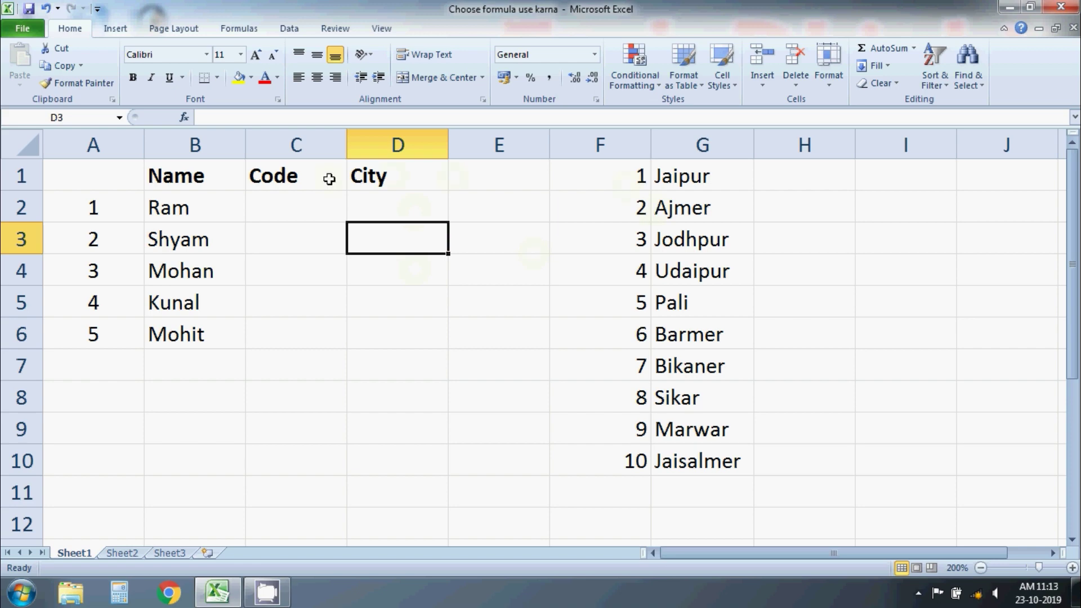
left_click(298, 203)
left_click(298, 236)
left_click(298, 268)
left_click(291, 308)
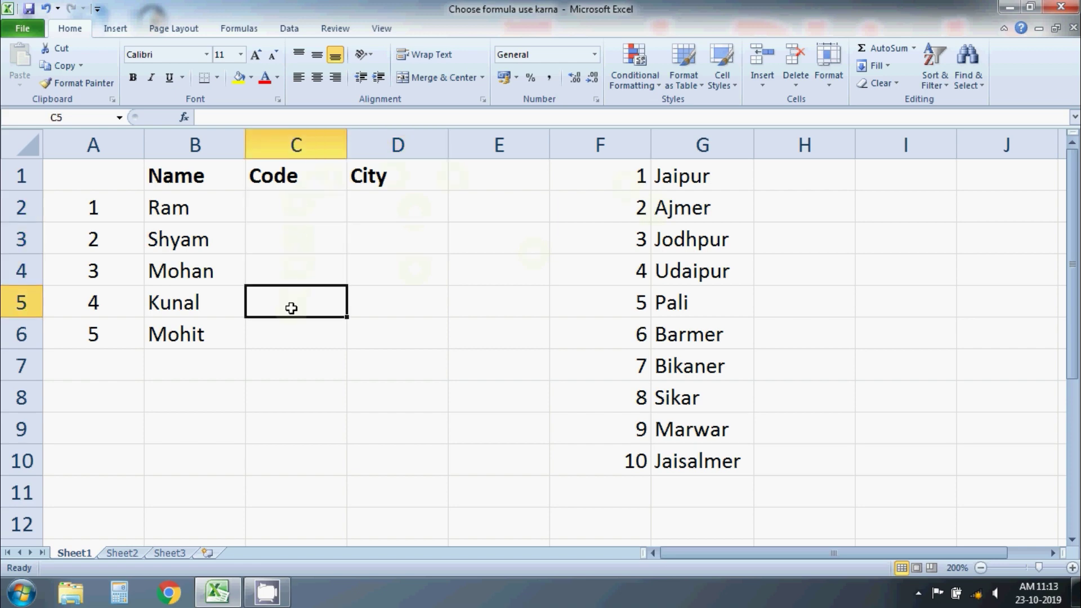
left_click(293, 326)
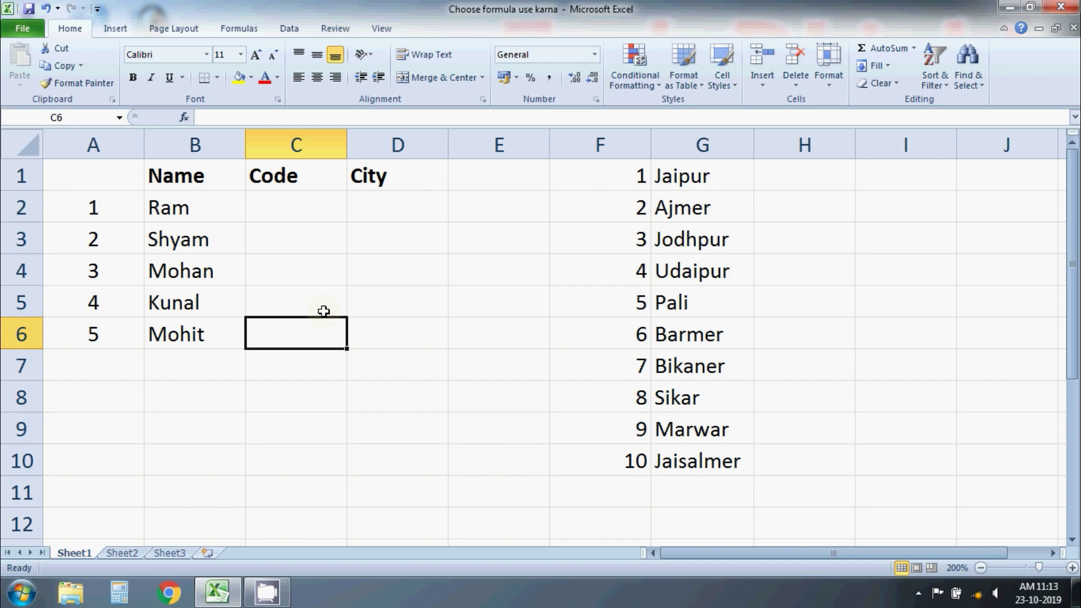
In D2, start =choose( with C2 as the index number, followed by a comma.
left_click(388, 206)
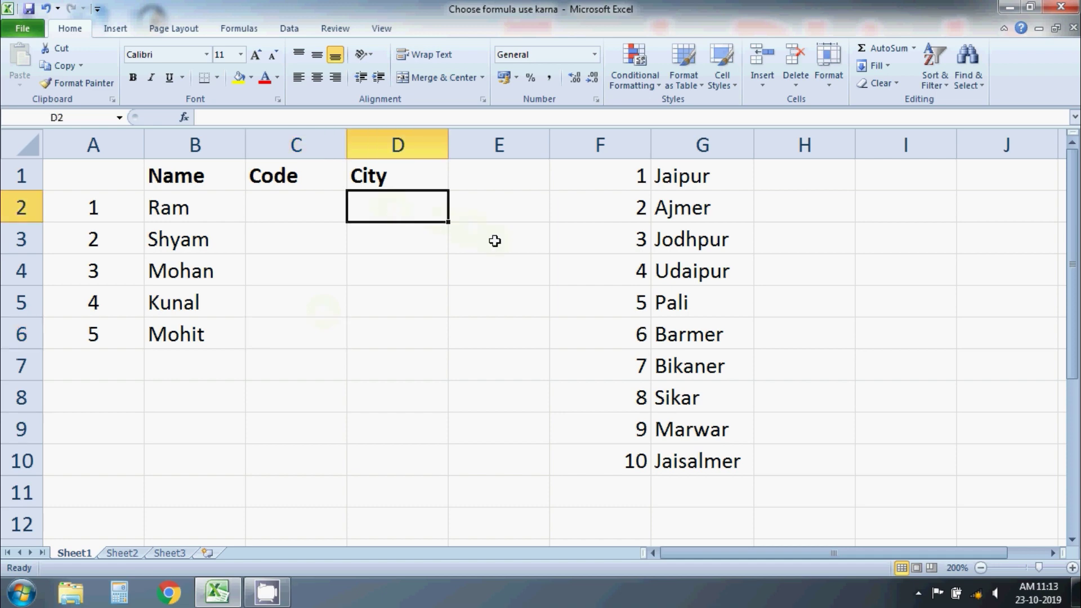
type("=")
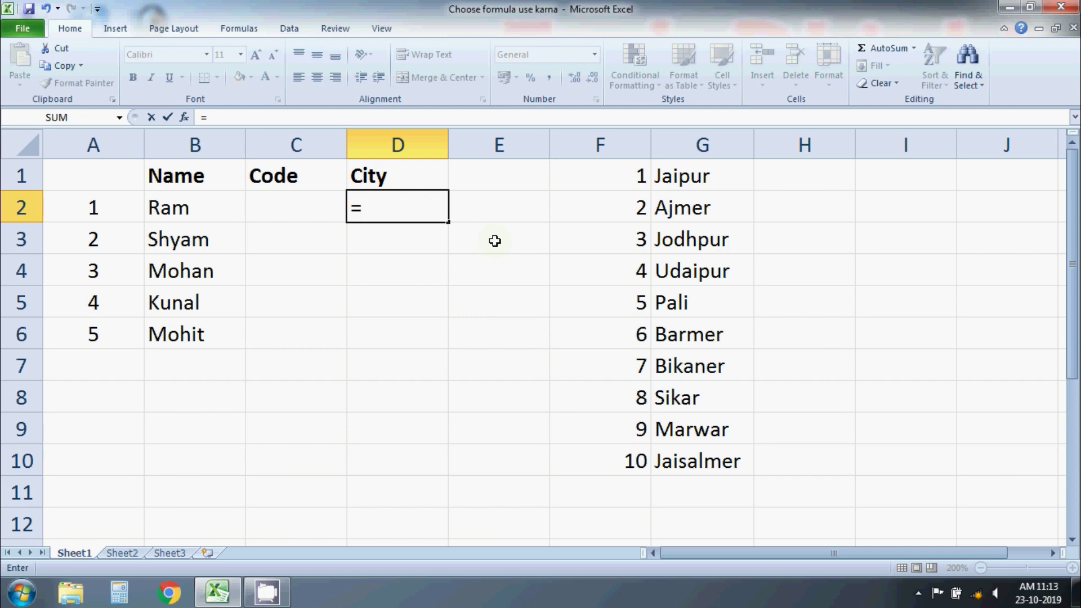
type("c")
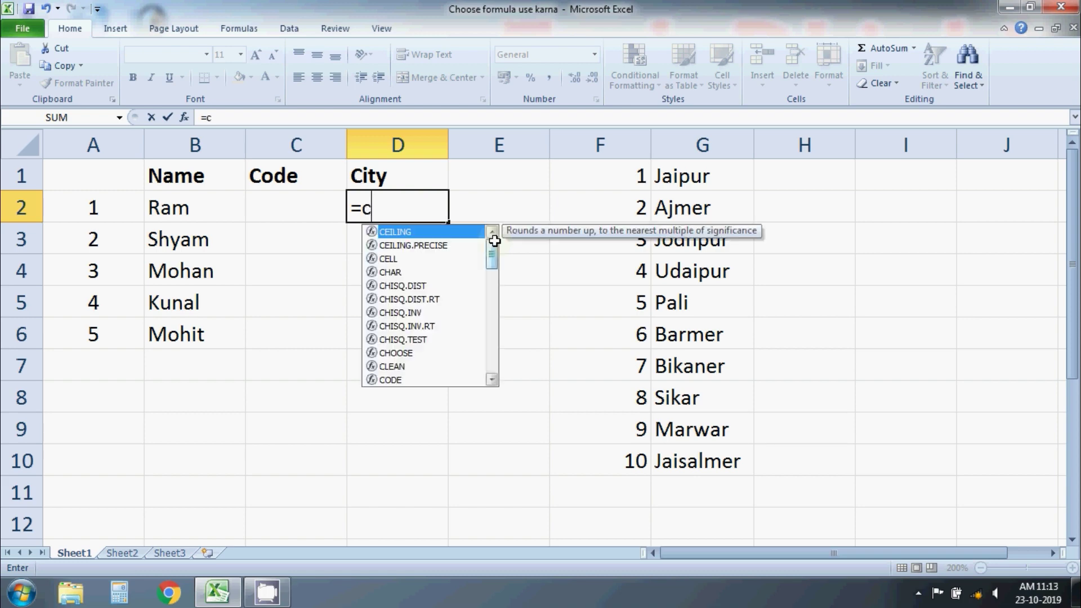
type("hoo")
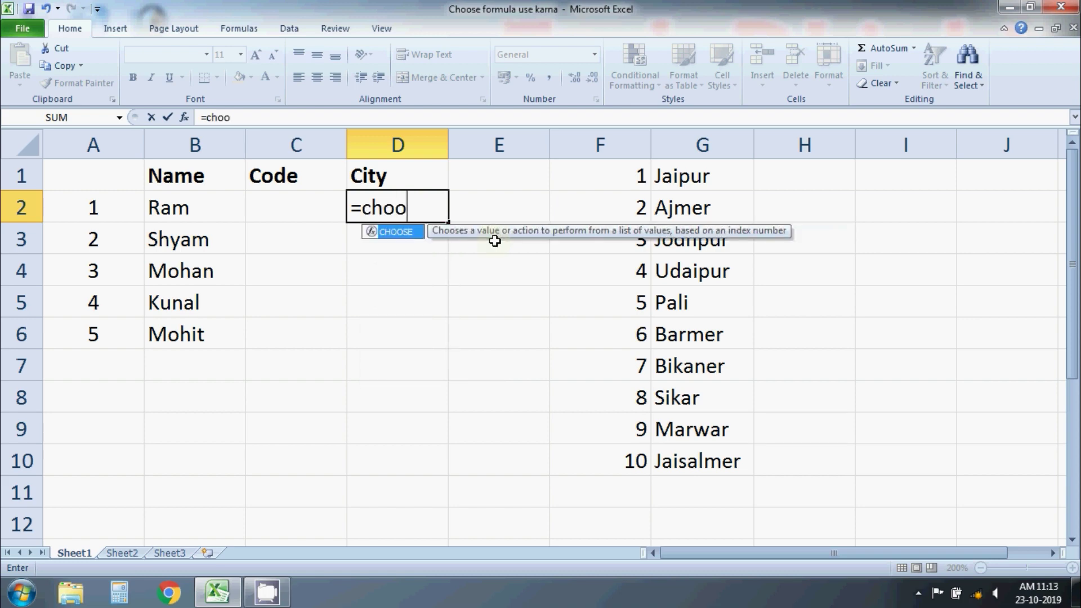
type("se")
type("(")
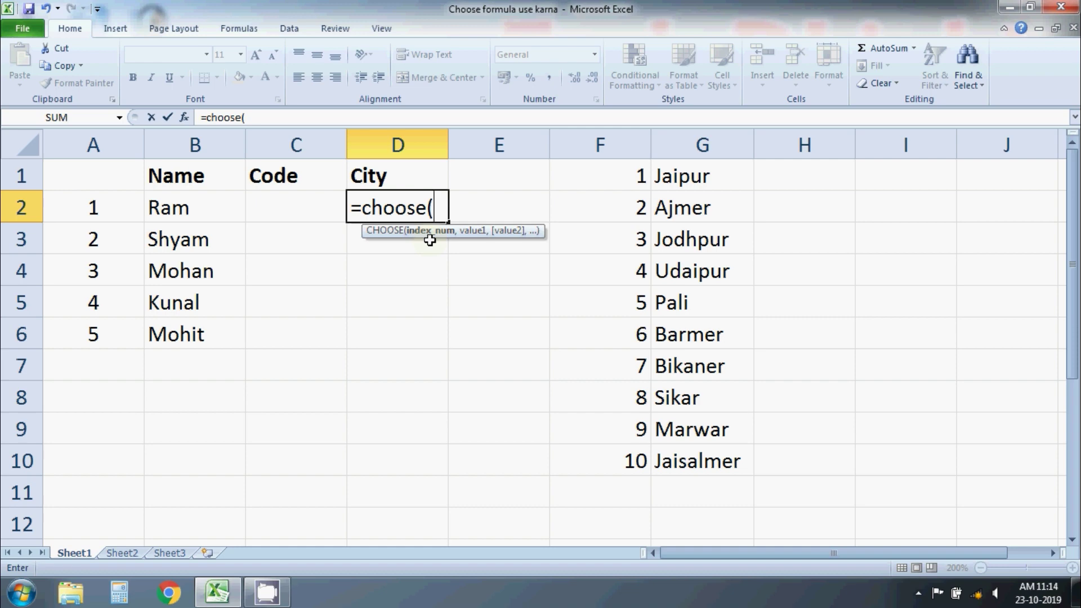
left_click(315, 202)
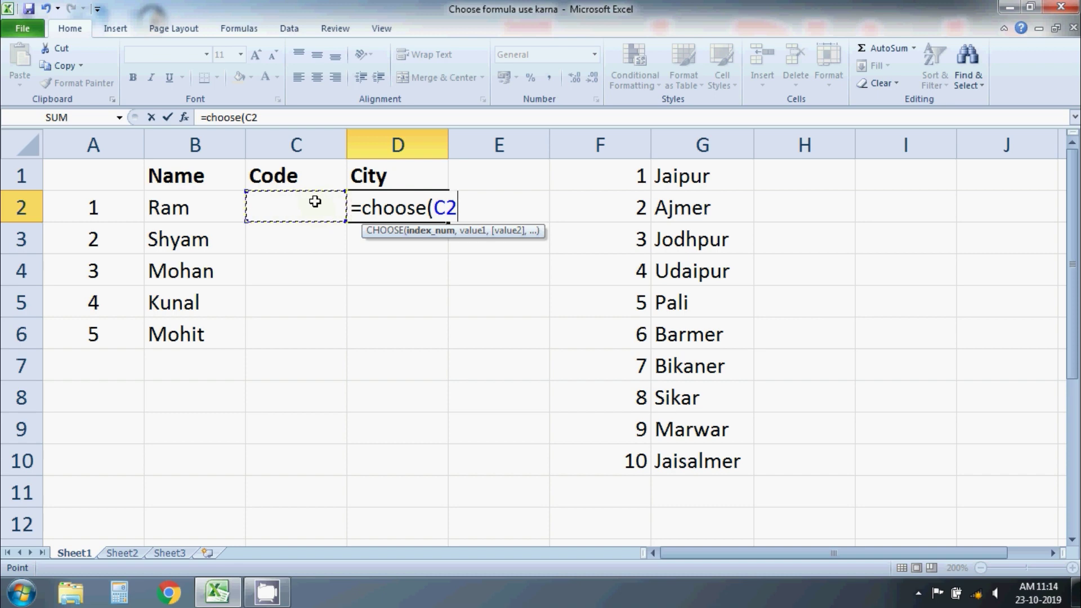
type(",")
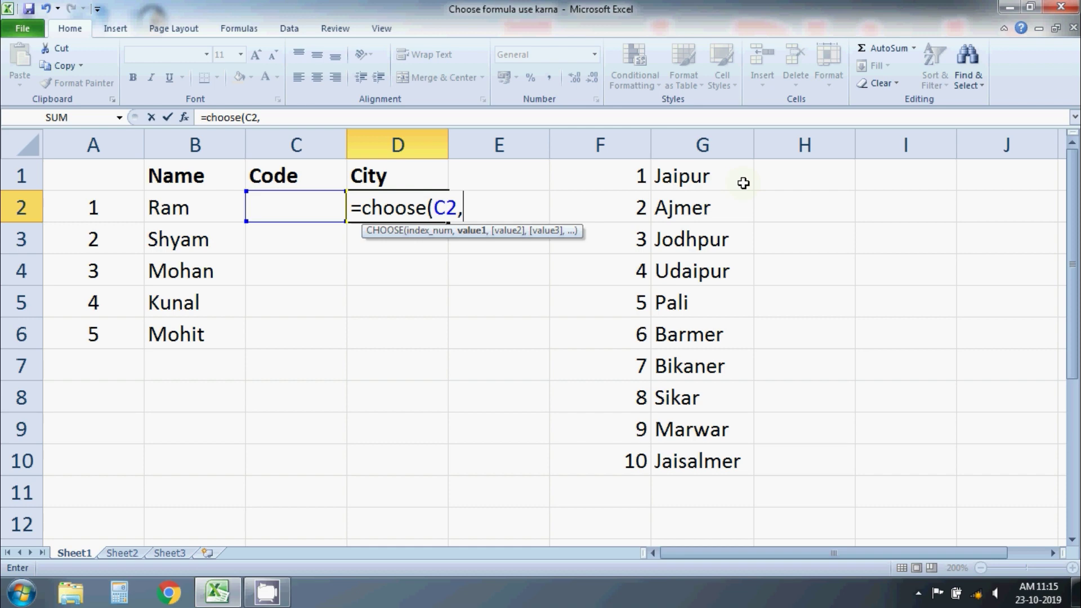
Add absolute $G$1 and then G2 through G5 as the first CHOOSE values.
left_click(743, 183)
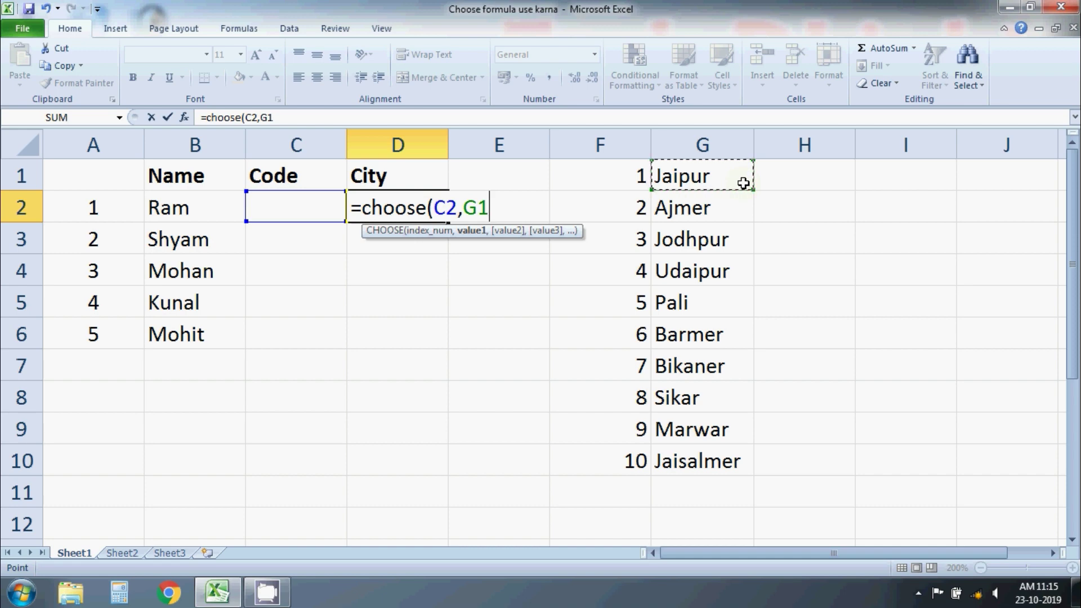
key("F4")
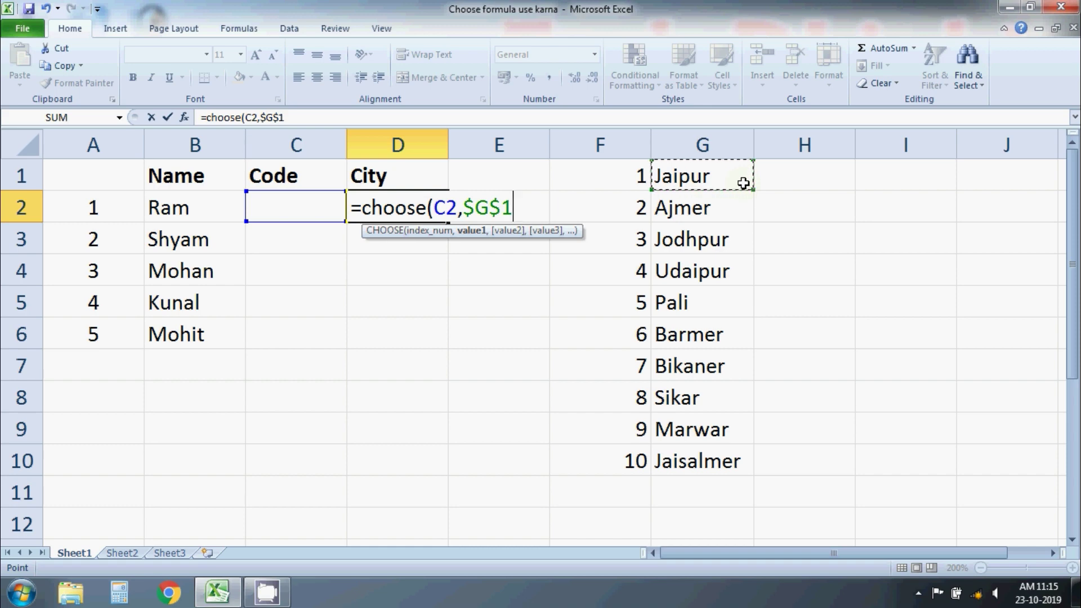
type(",")
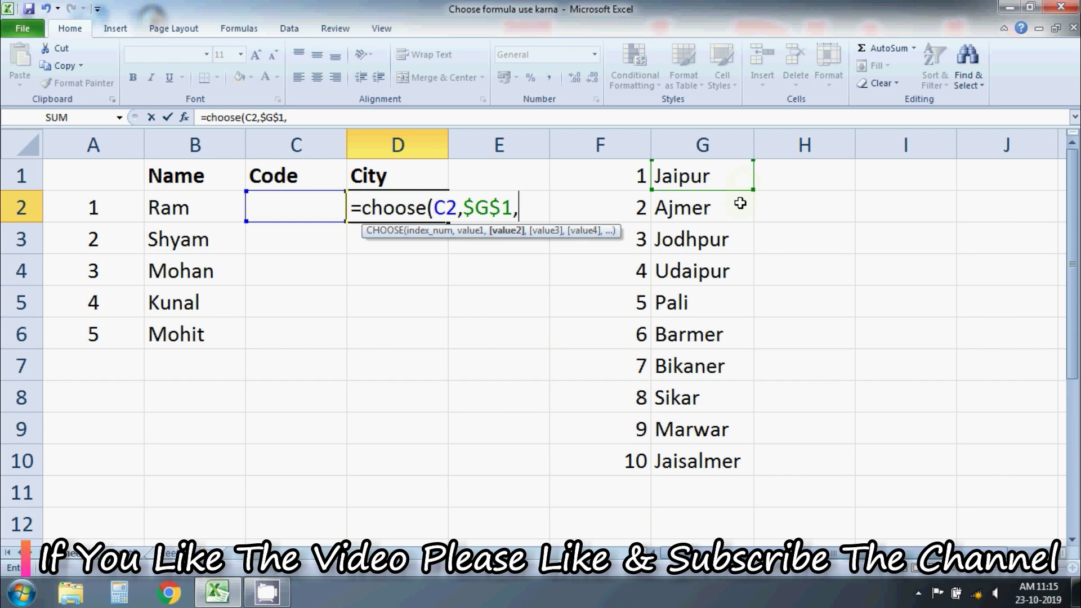
left_click(740, 205)
type(",")
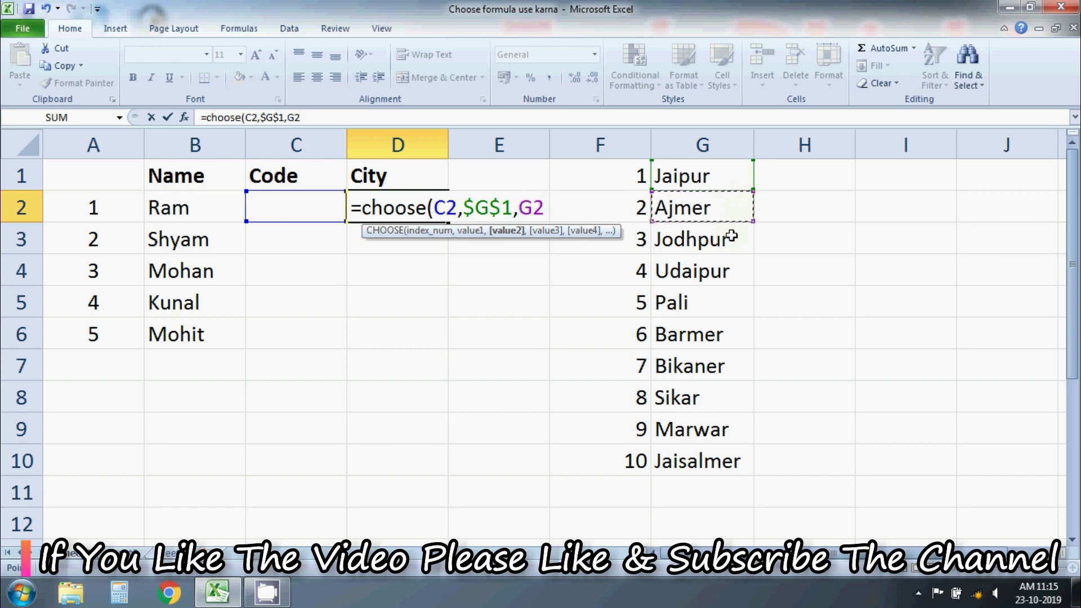
left_click(730, 245)
type(",")
left_click(725, 268)
type(",")
left_click(728, 301)
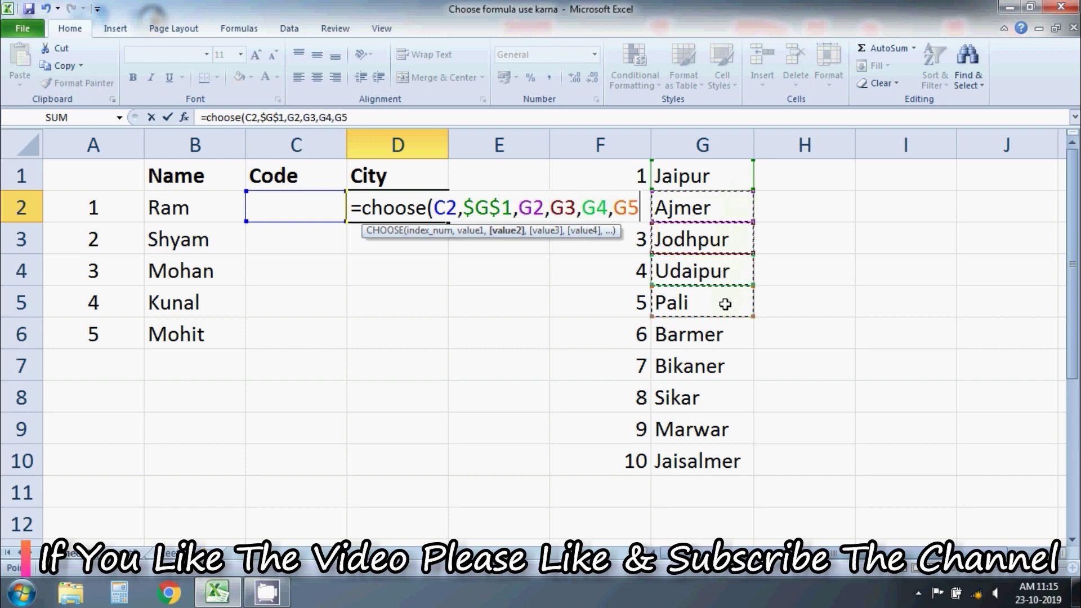
type(",")
Add G6 through G10 as the remaining city choices in the formula.
left_click(733, 341)
type(",")
left_click(726, 363)
type(",")
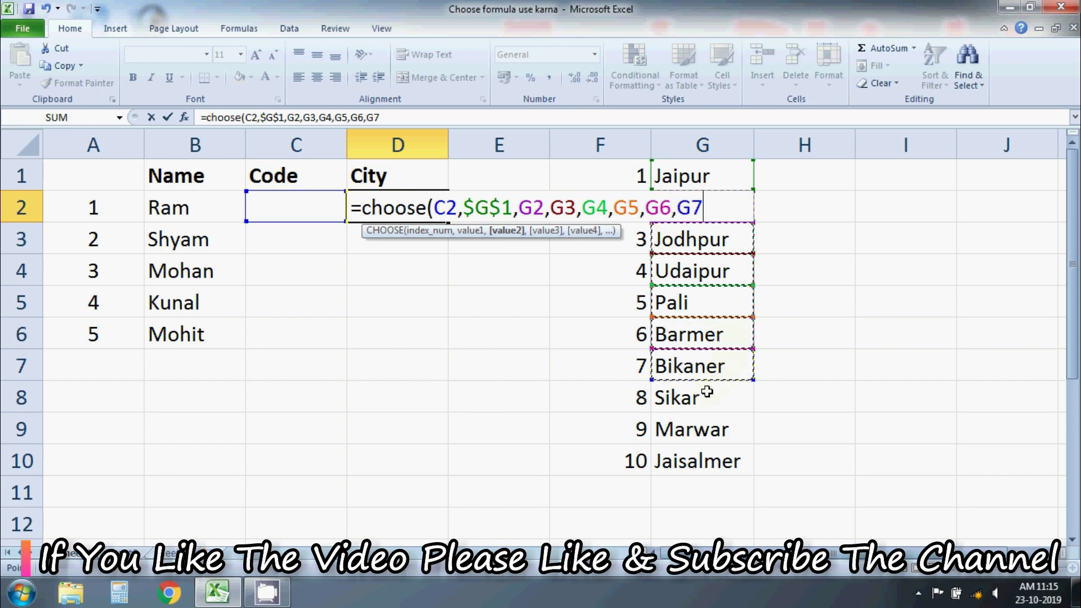
left_click(704, 396)
type(",")
left_click(720, 463)
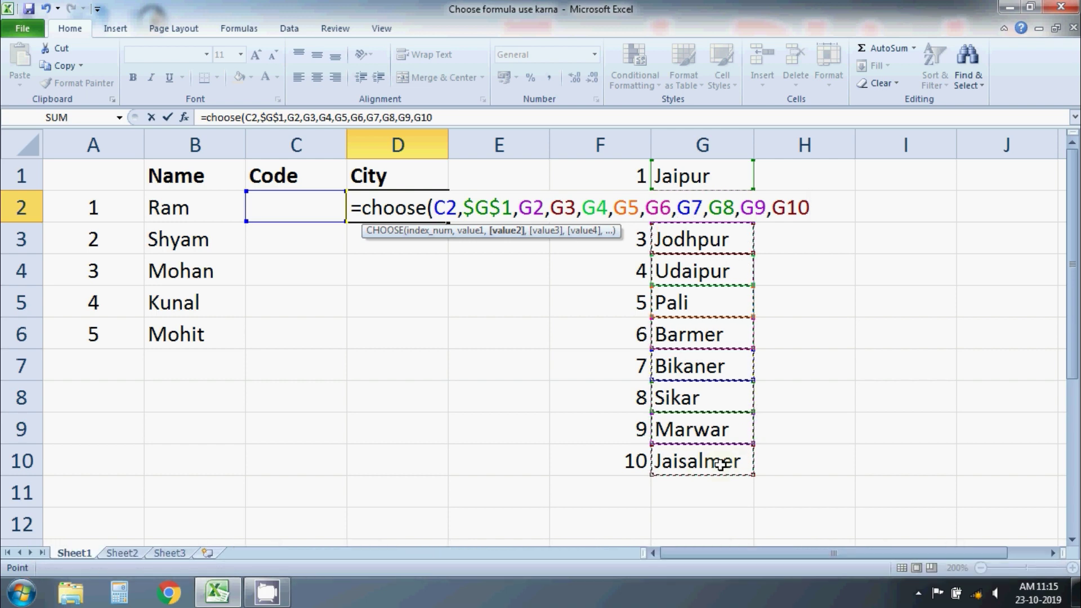
Make the G2 through G5 references in the D2 formula absolute.
left_click(533, 200)
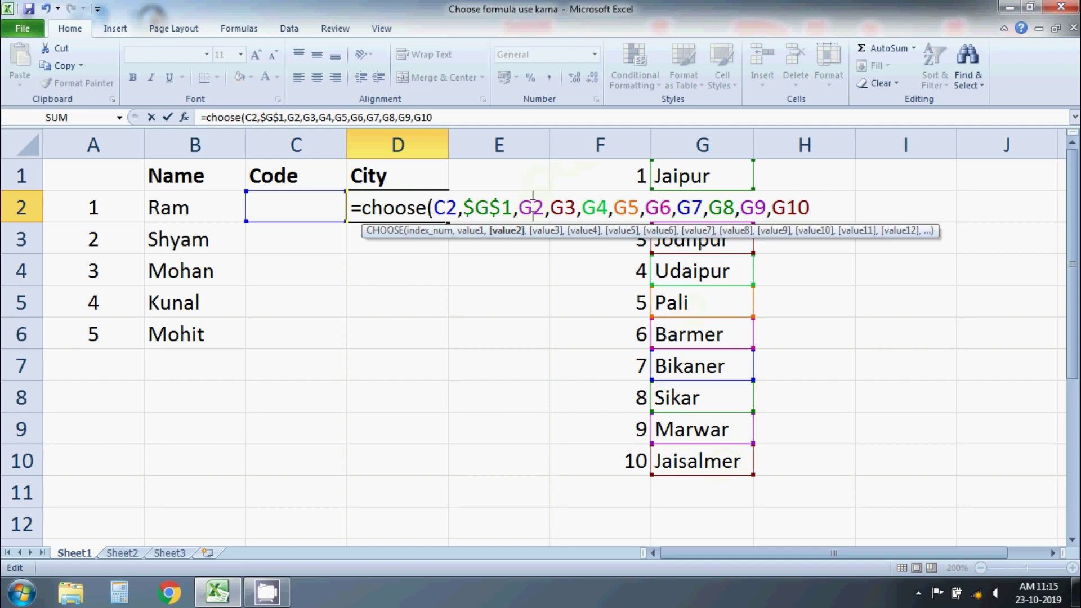
double_click(533, 208)
key("F4")
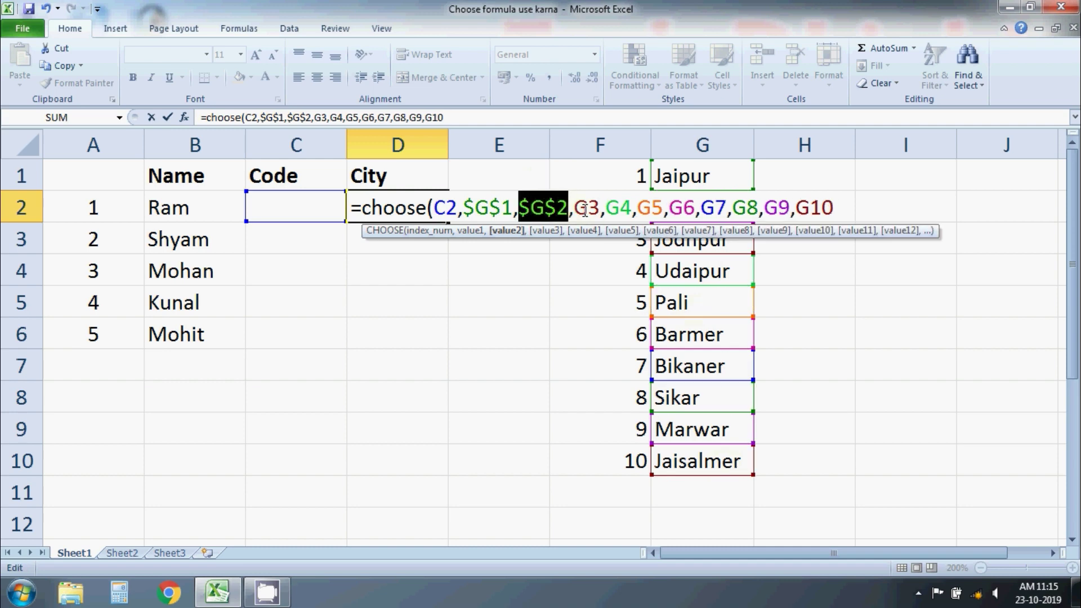
double_click(583, 208)
key("F4")
double_click(644, 207)
key("F4")
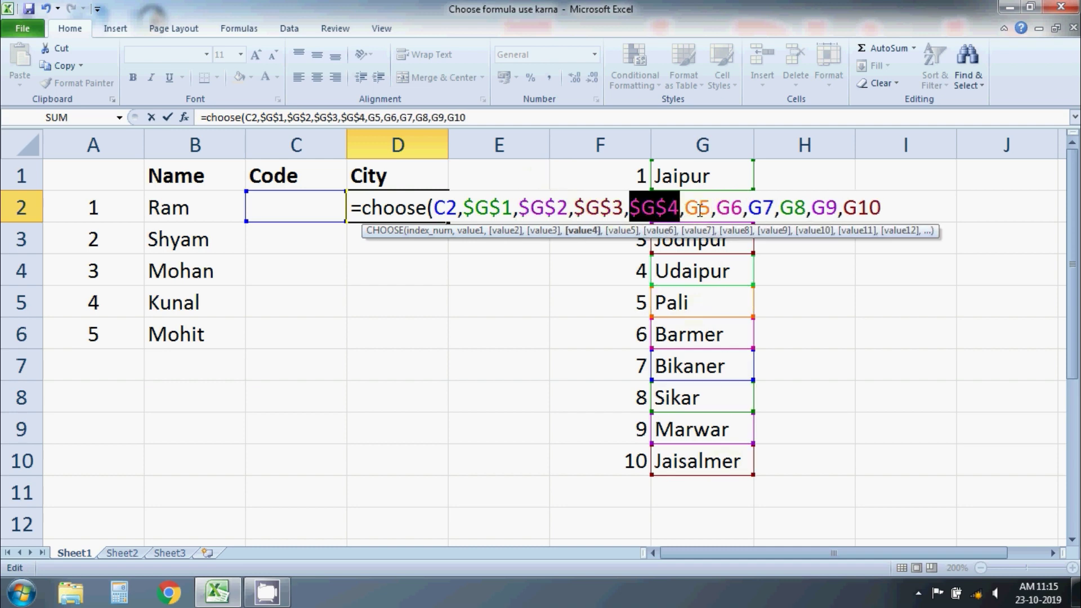
double_click(699, 207)
key("F4")
Make the G6 through G10 references absolute, giving $G$6 to $G$10.
left_click(752, 207)
double_click(752, 207)
key("F4")
double_click(805, 207)
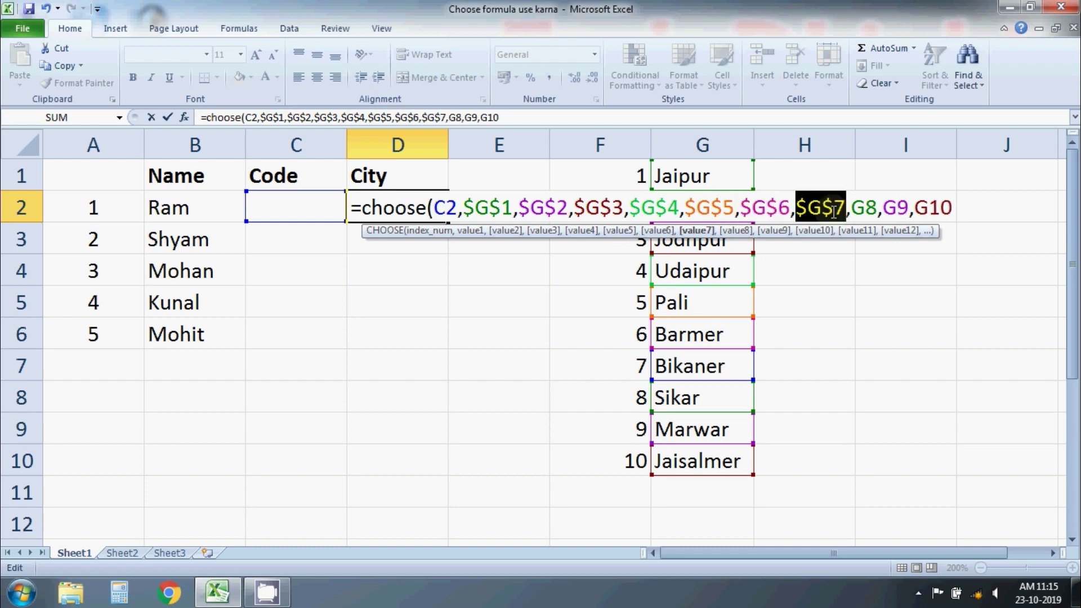
key("F4")
double_click(861, 208)
key("F4")
double_click(918, 207)
key("F4")
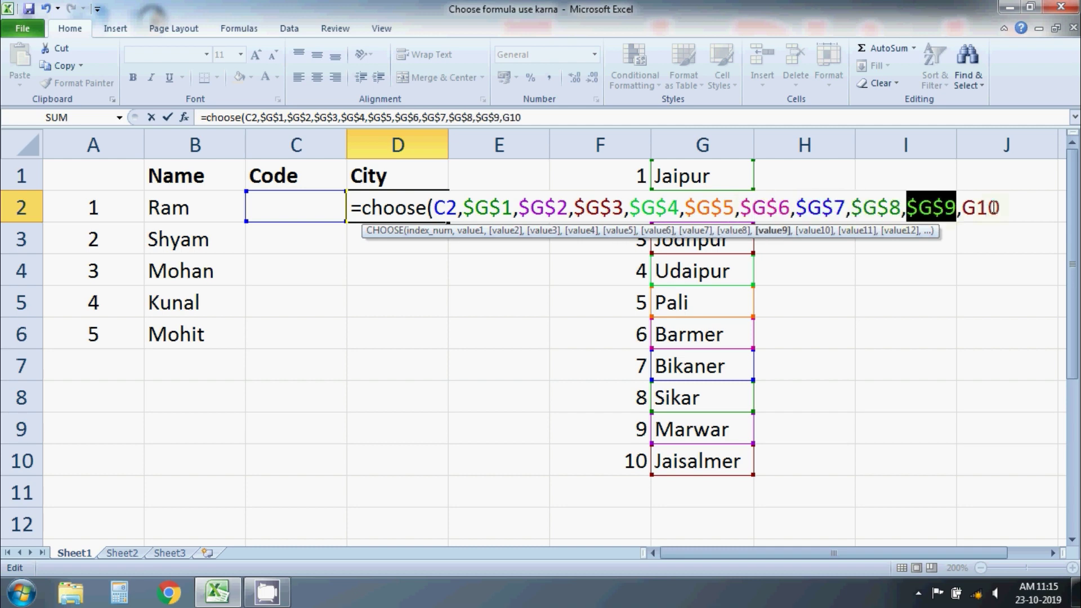
double_click(980, 208)
key("F4")
Close the CHOOSE formula with ')' and enter it, leaving D2 showing #VALUE!
left_click(1040, 213)
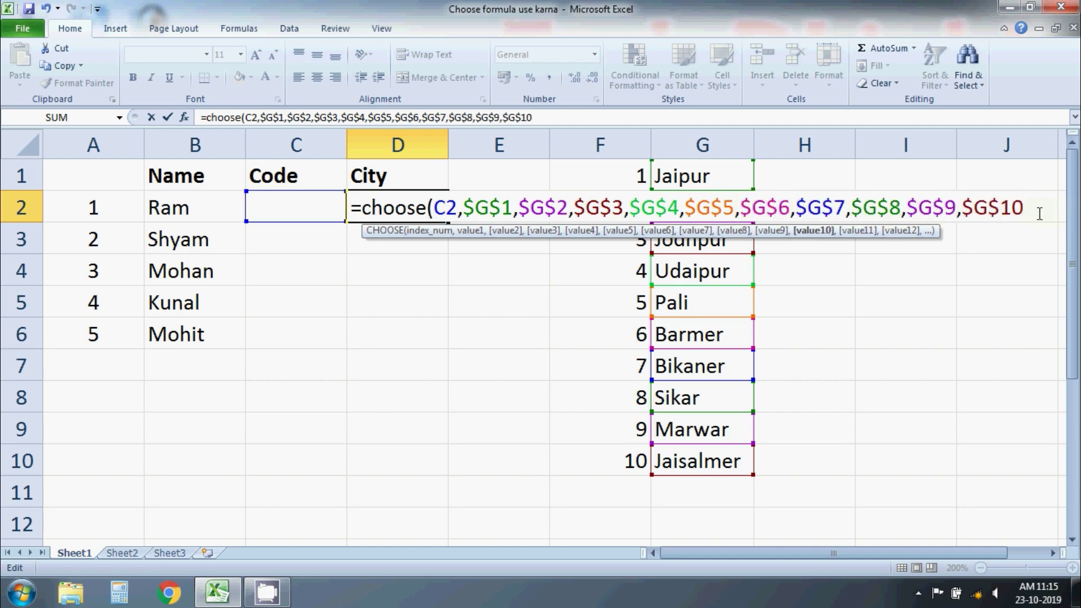
type(")")
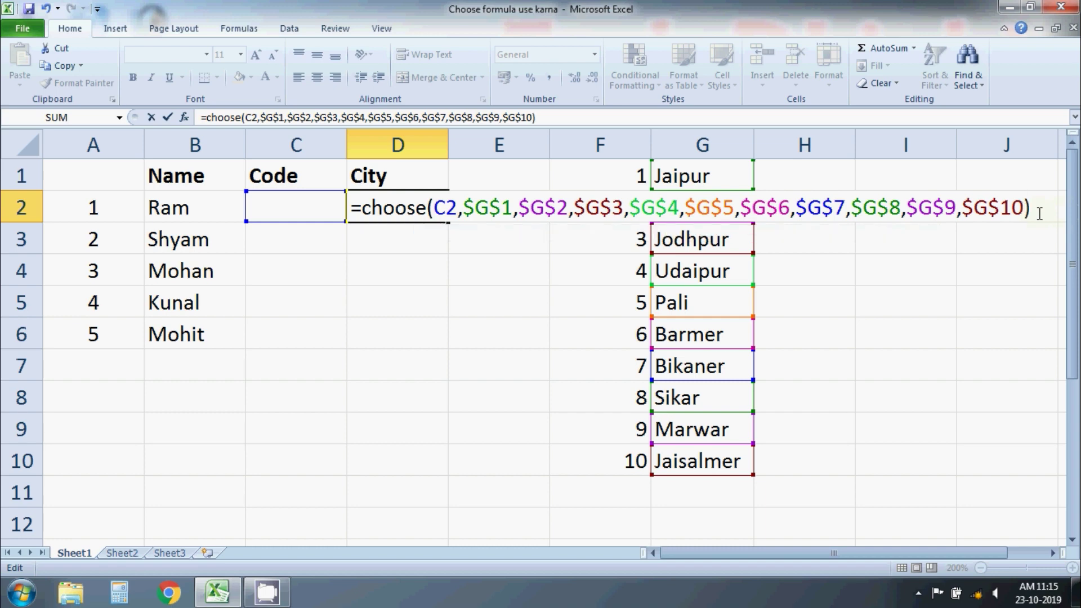
key("Return")
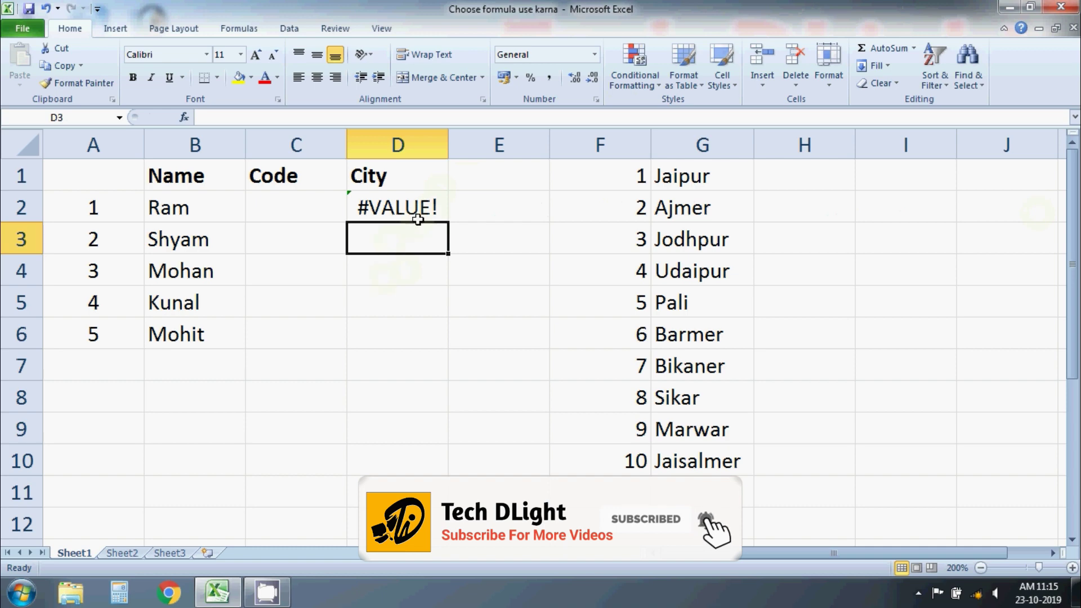
left_click(355, 216)
Test Ram's code in C2 with 2 (Ajmer), then 5, so D2 shows Pali.
left_click(299, 208)
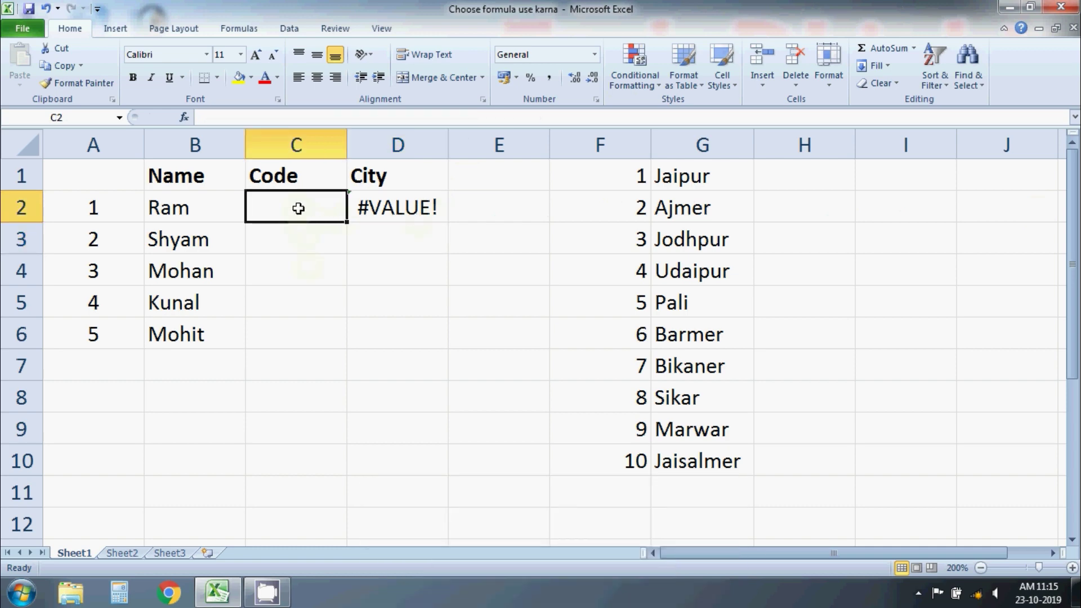
type("2")
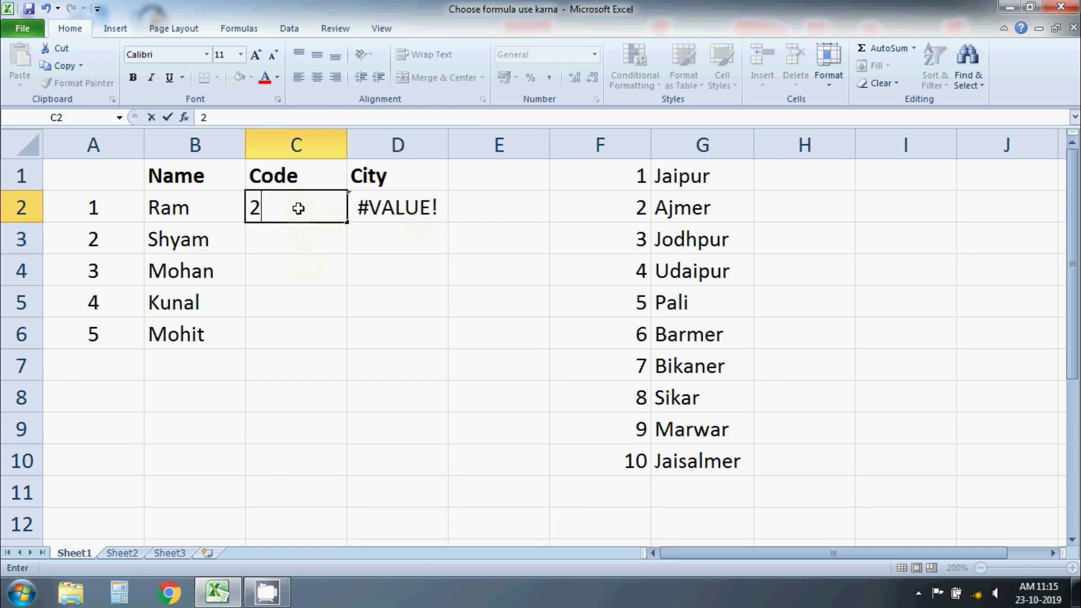
key("Return")
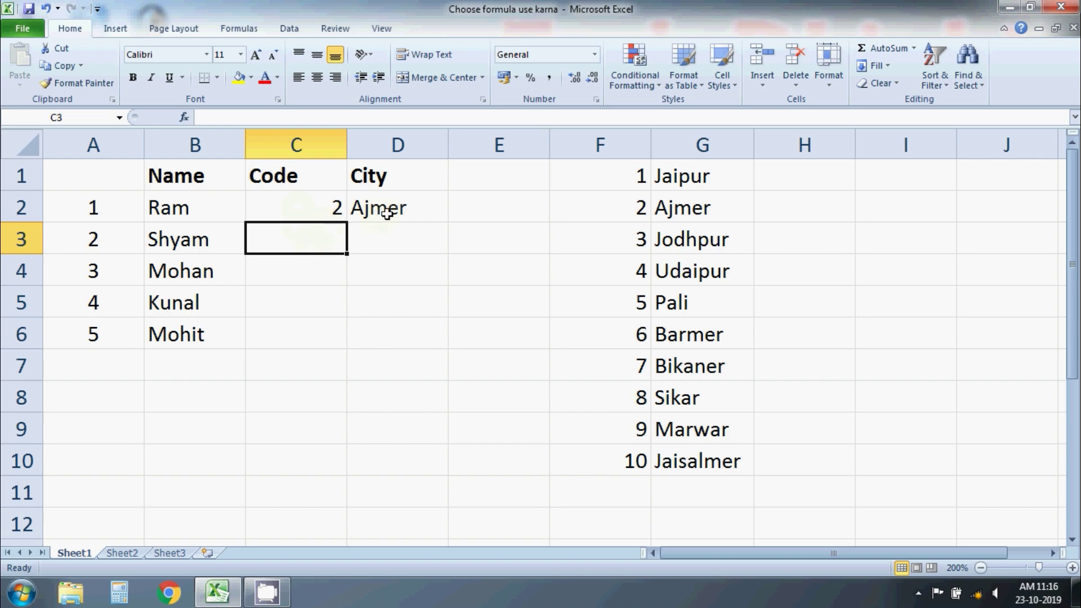
left_click(310, 212)
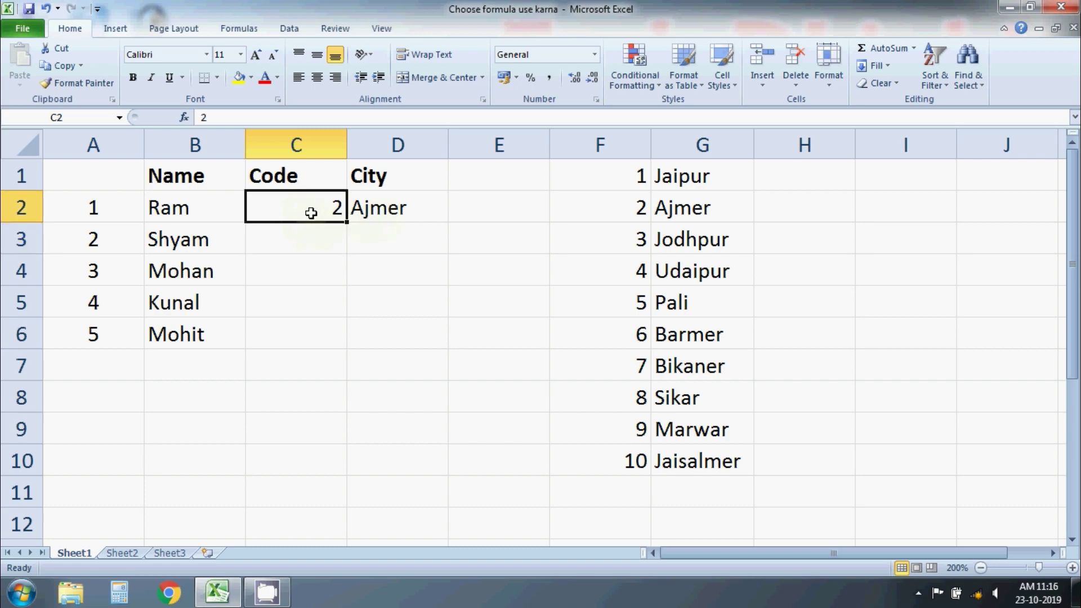
type("5")
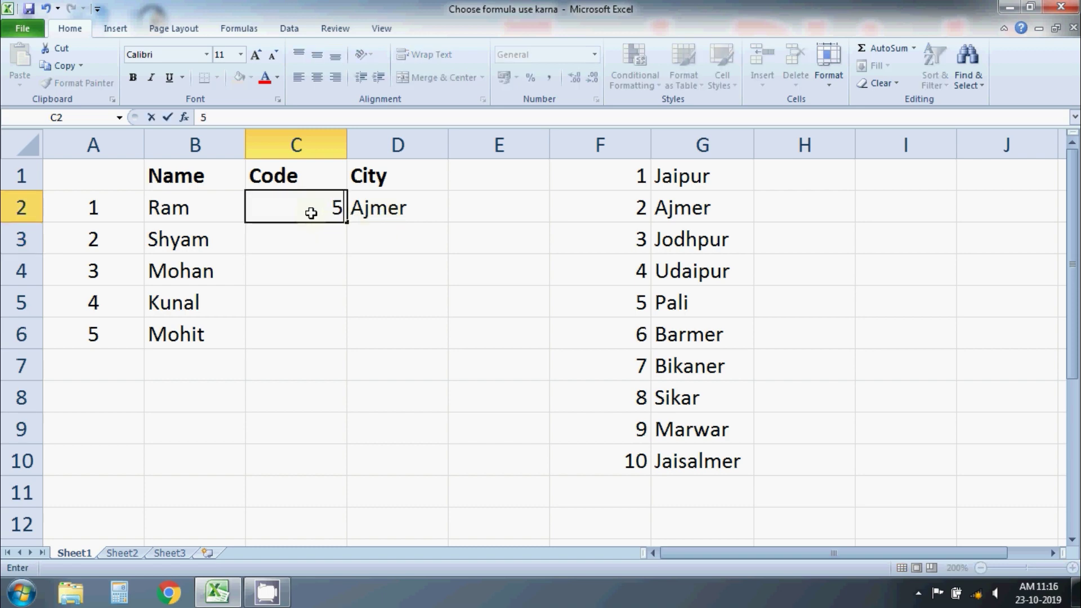
key("Return")
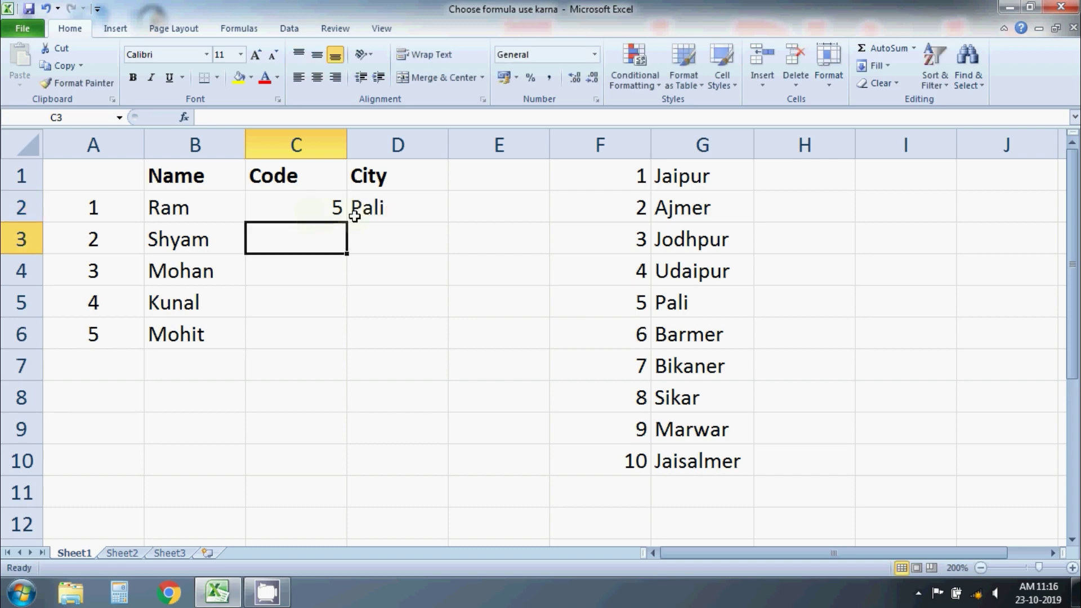
left_click(367, 237)
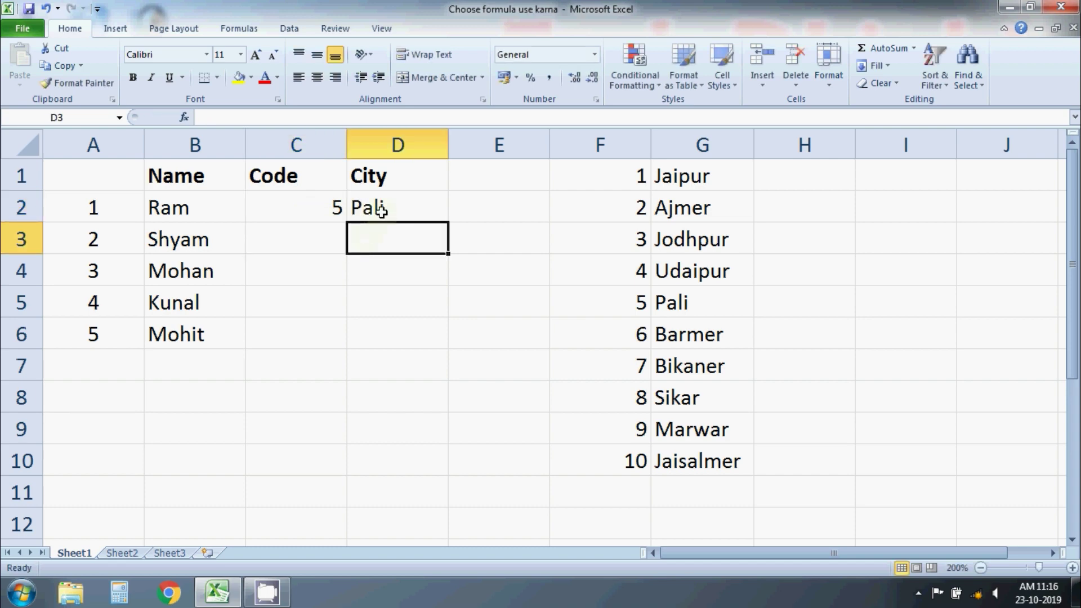
left_click(375, 208)
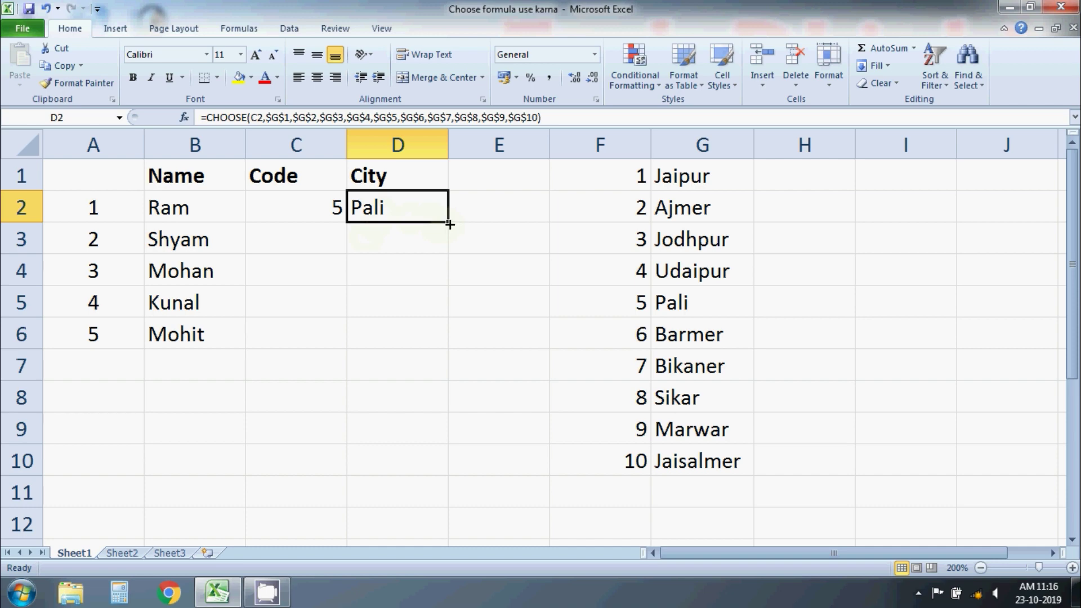
Fill the City formula down to D6 and enter codes 1, 7, 9, 4 in C3:C6.
left_click_drag(447, 222, 438, 341)
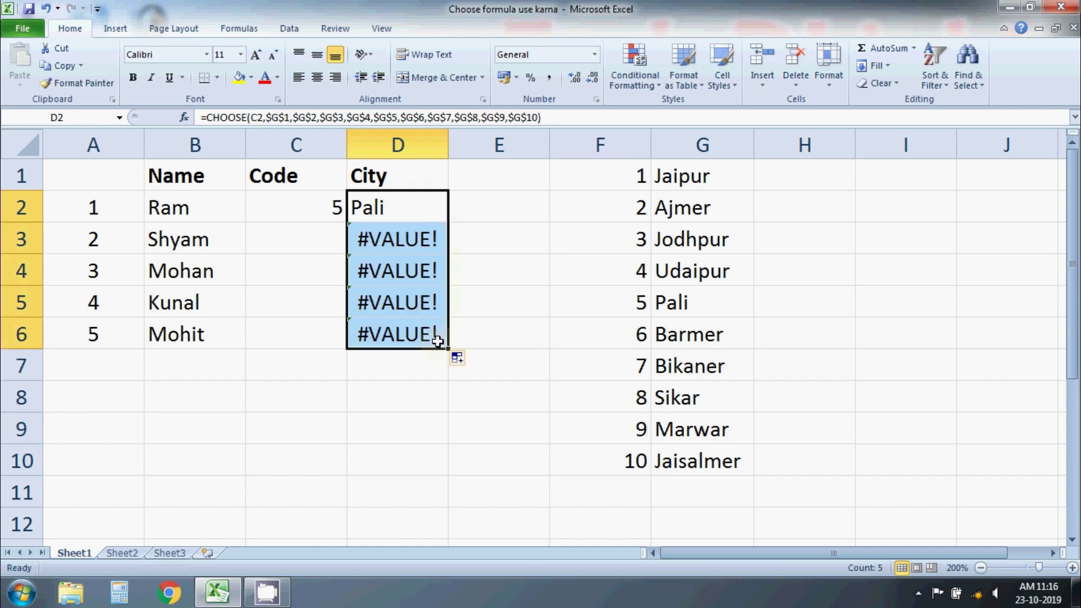
left_click(332, 243)
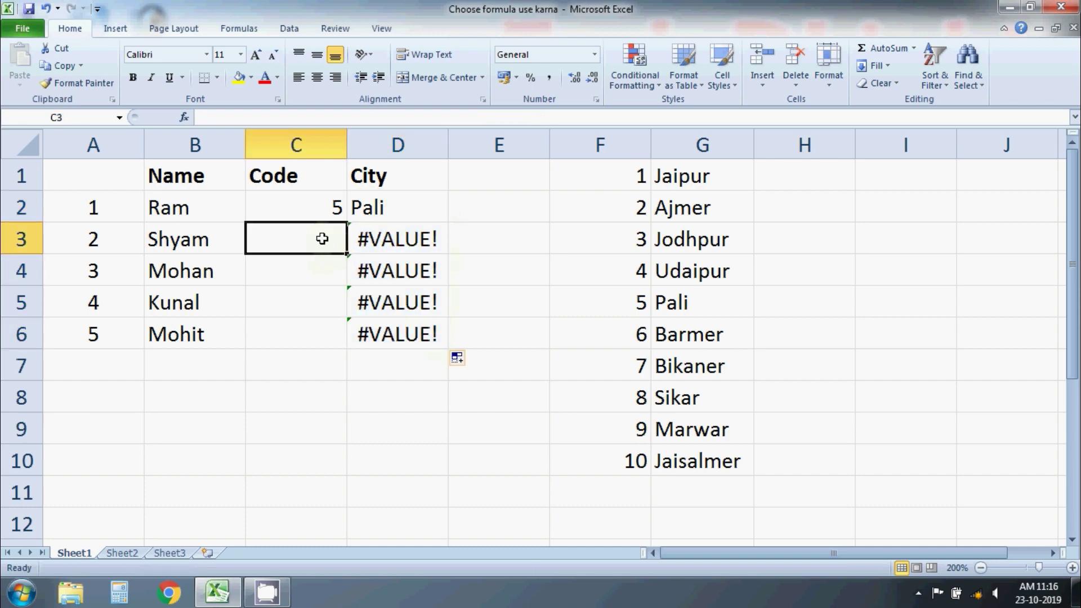
type("1")
key("Return")
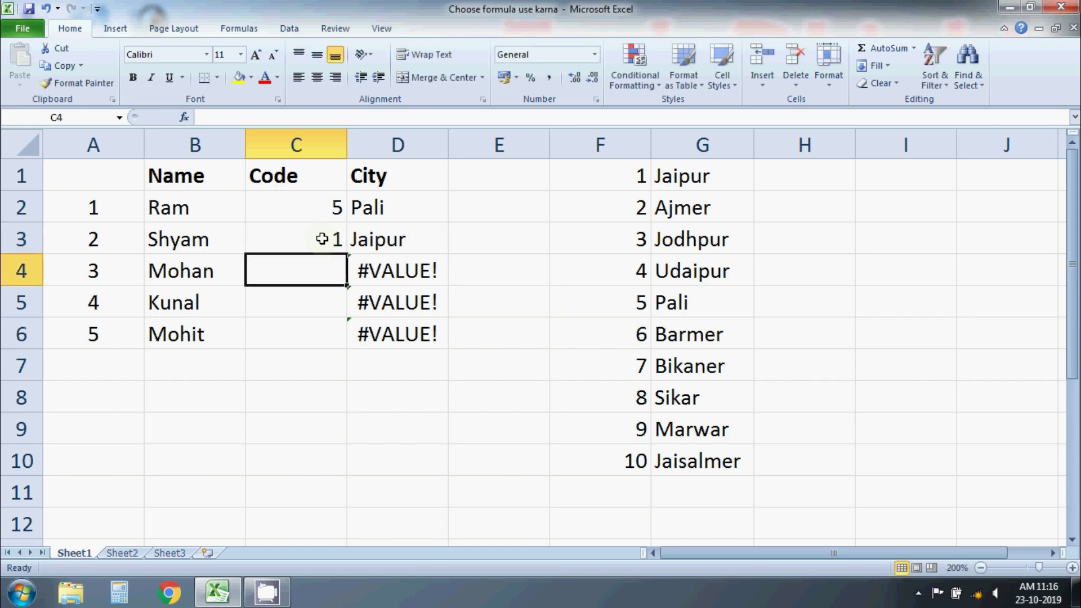
type("7")
key("Return")
type("9")
key("Return")
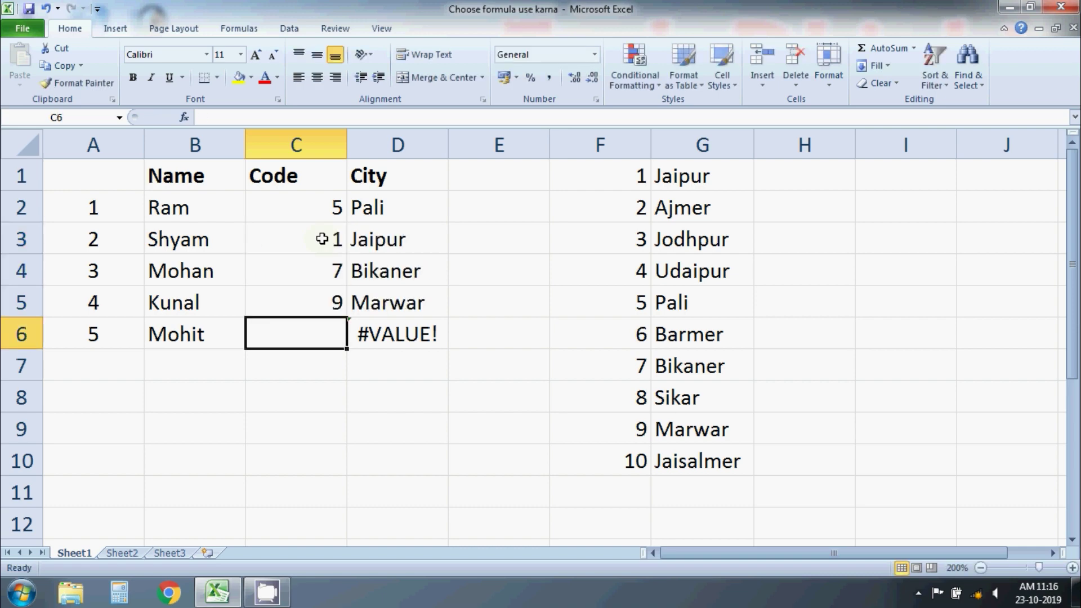
type("4")
key("Return")
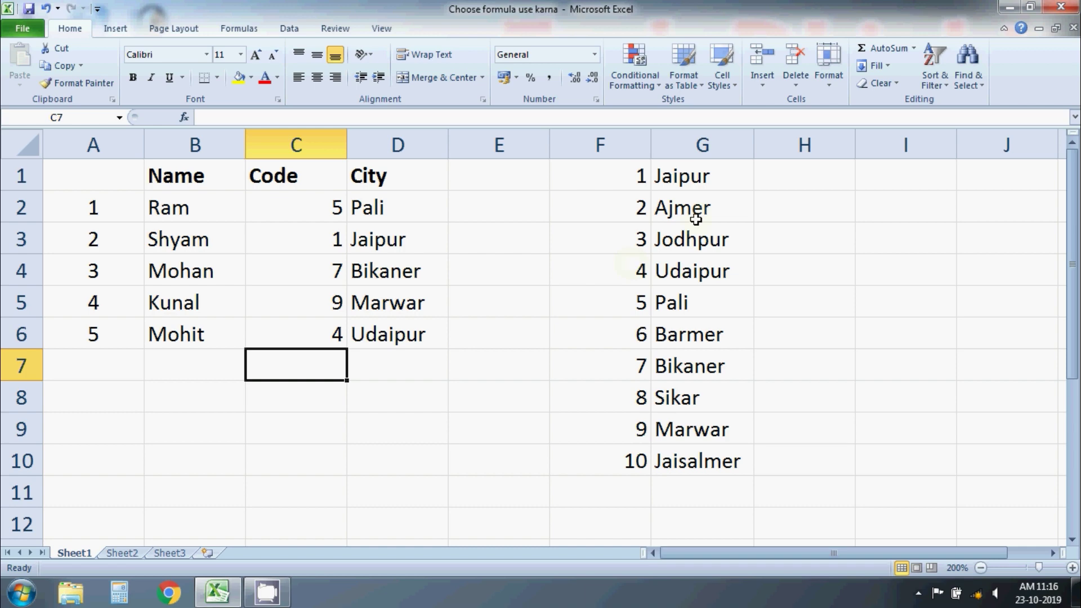
Point out the codes in C2 and C3, then select Ram's code in C2.
left_click(287, 205)
left_click(289, 230)
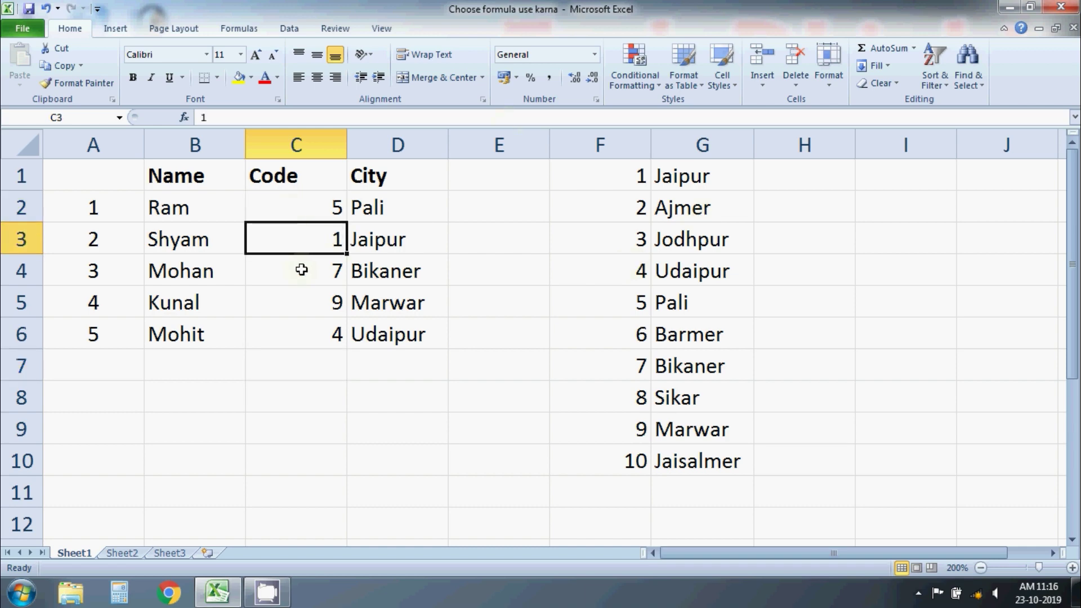
left_click(325, 209)
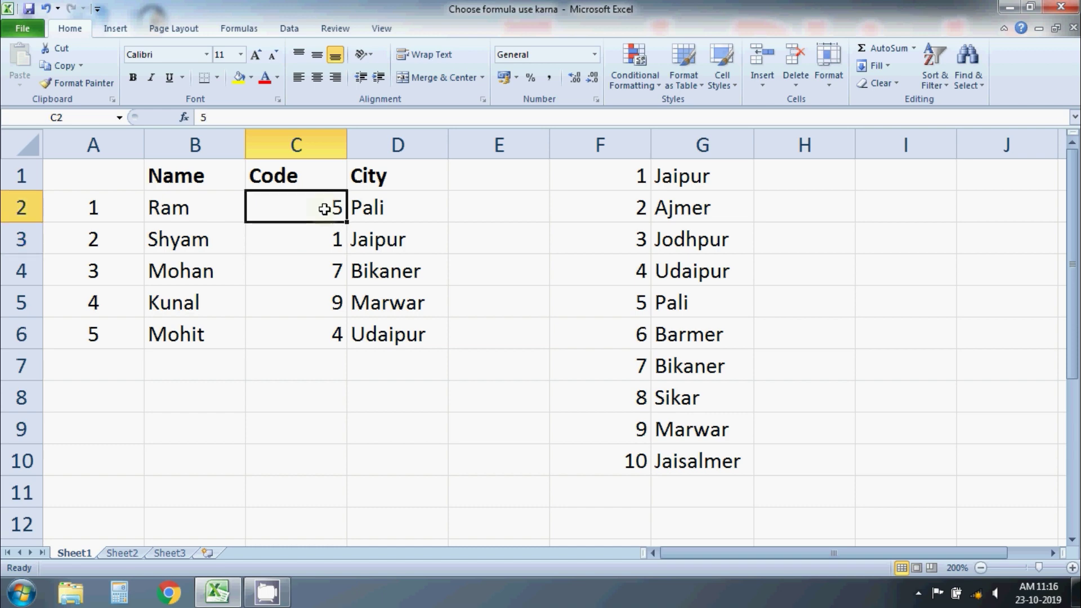
Enter =RANDBETWEEN(1,10) in C2 and fill it down to C6.
type("=")
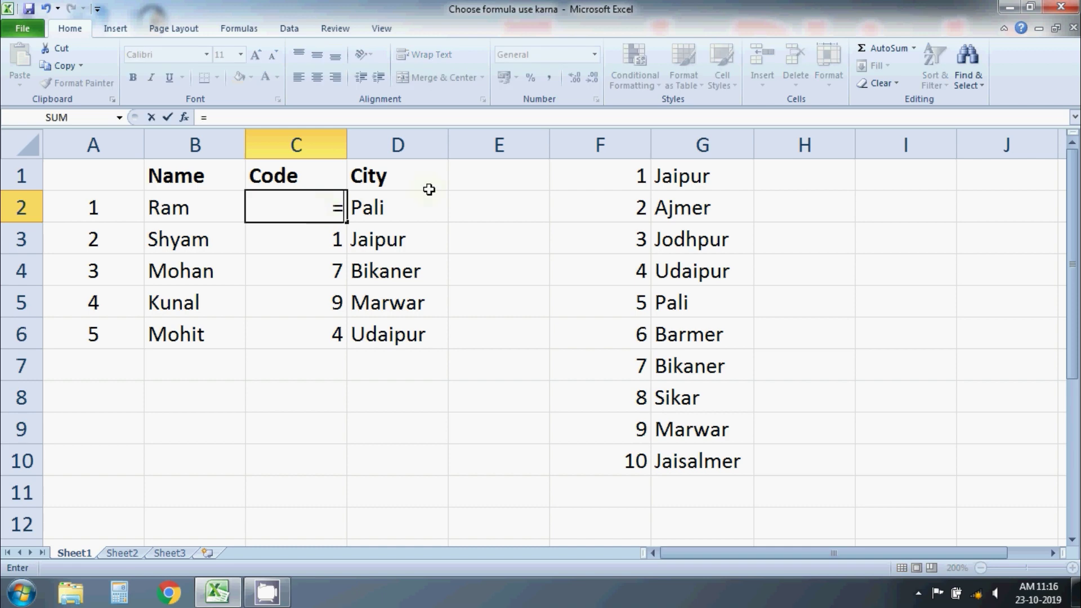
type("rand")
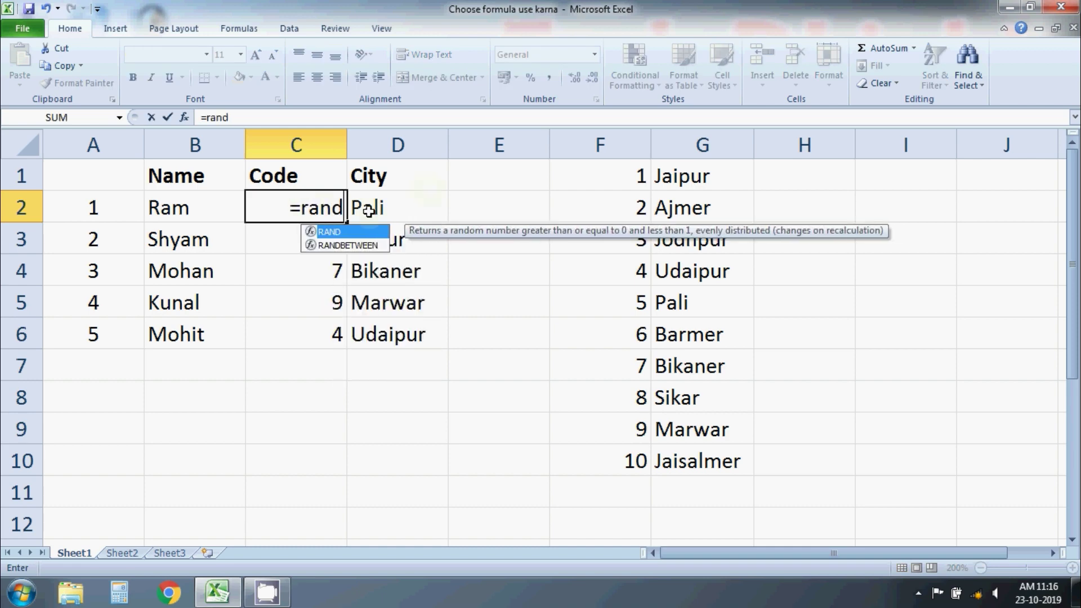
double_click(349, 245)
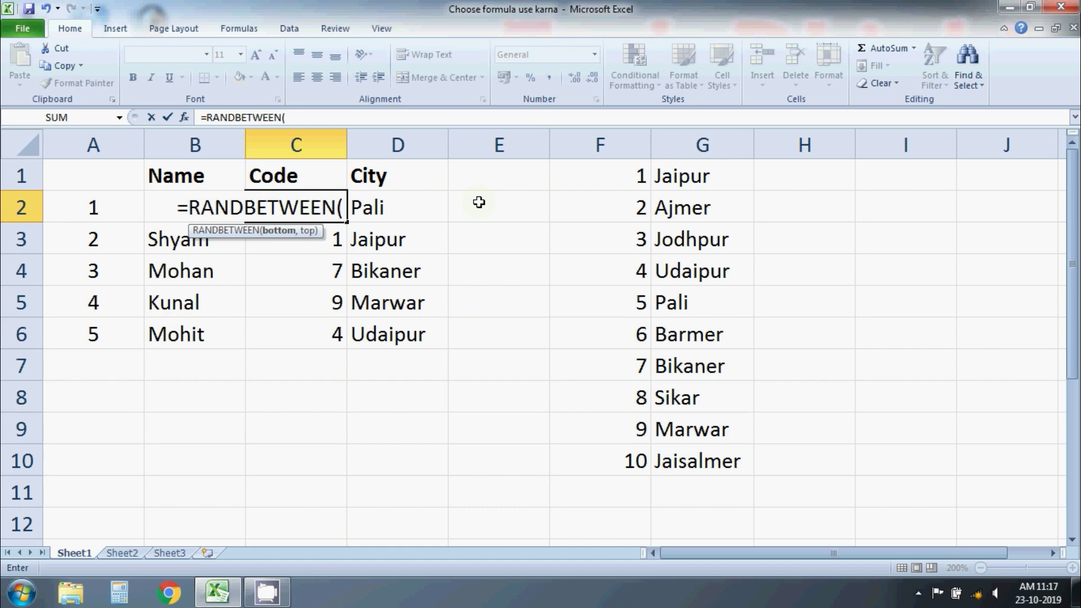
type("1,")
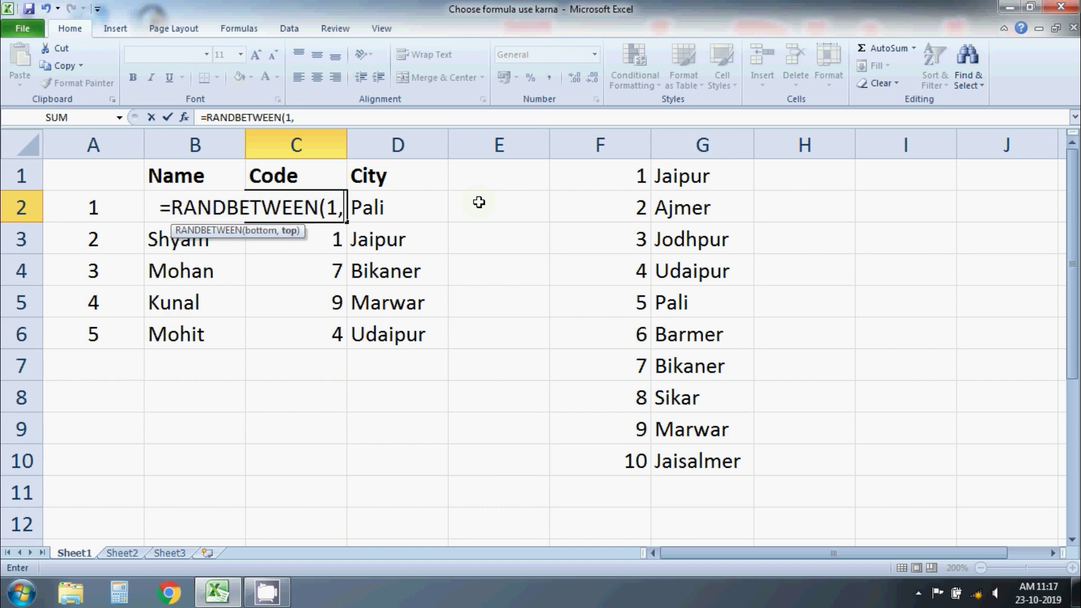
type("10")
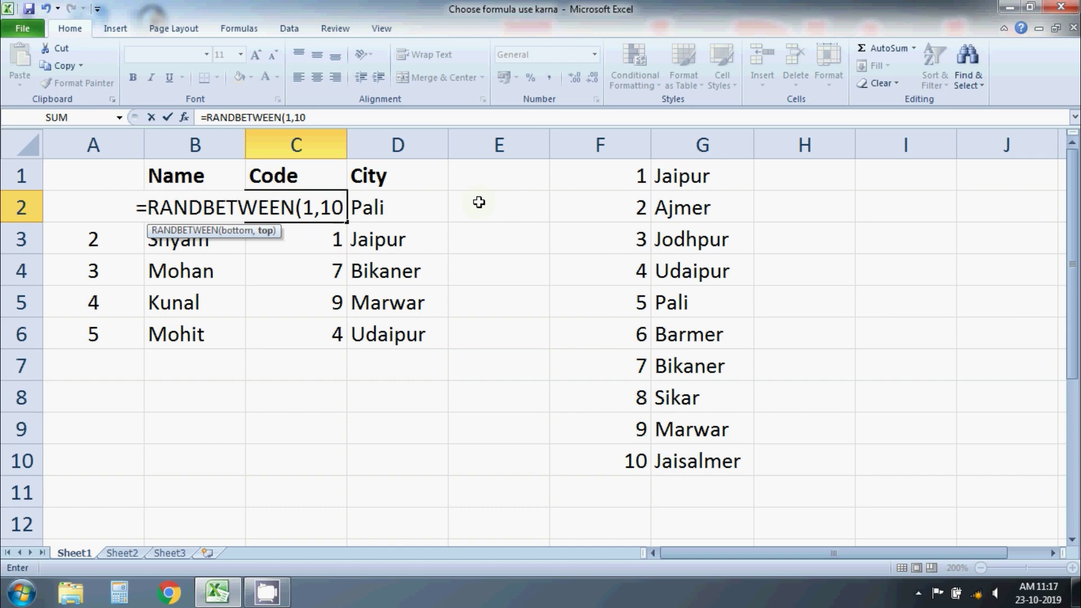
type(")")
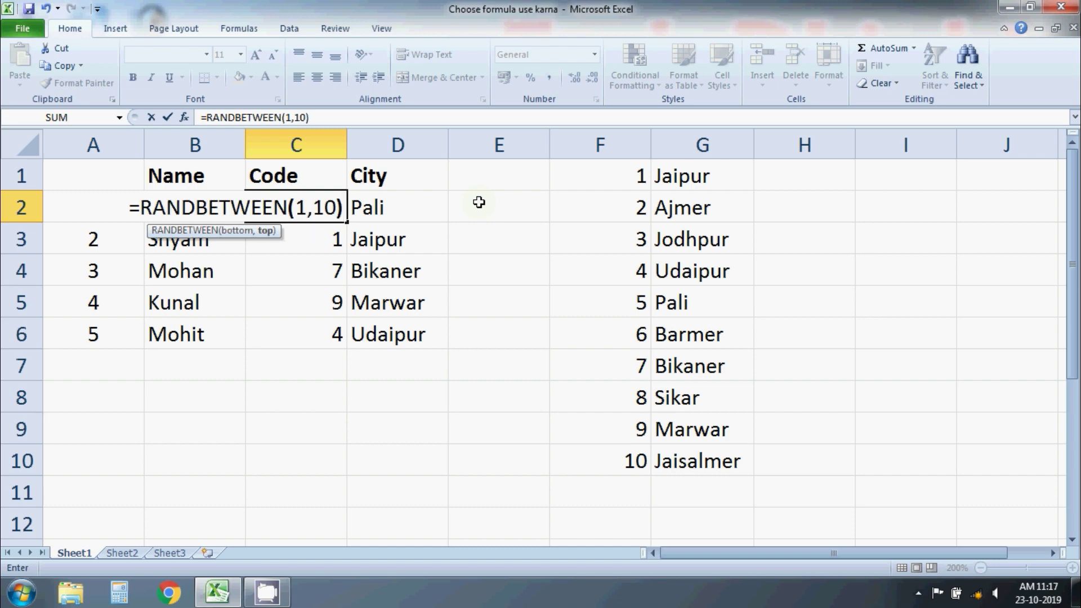
key("Return")
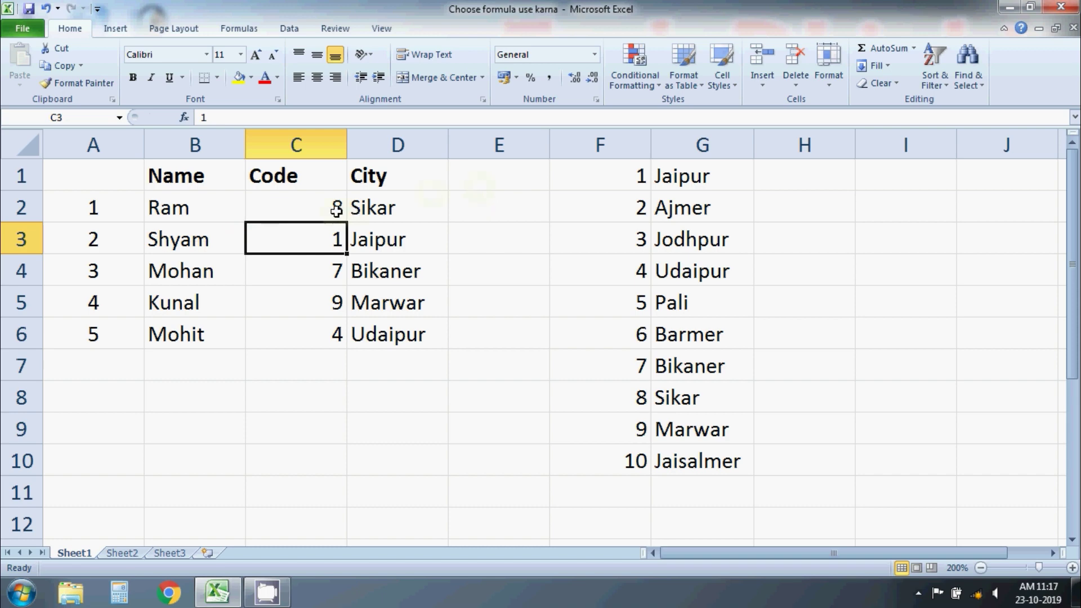
left_click(340, 217)
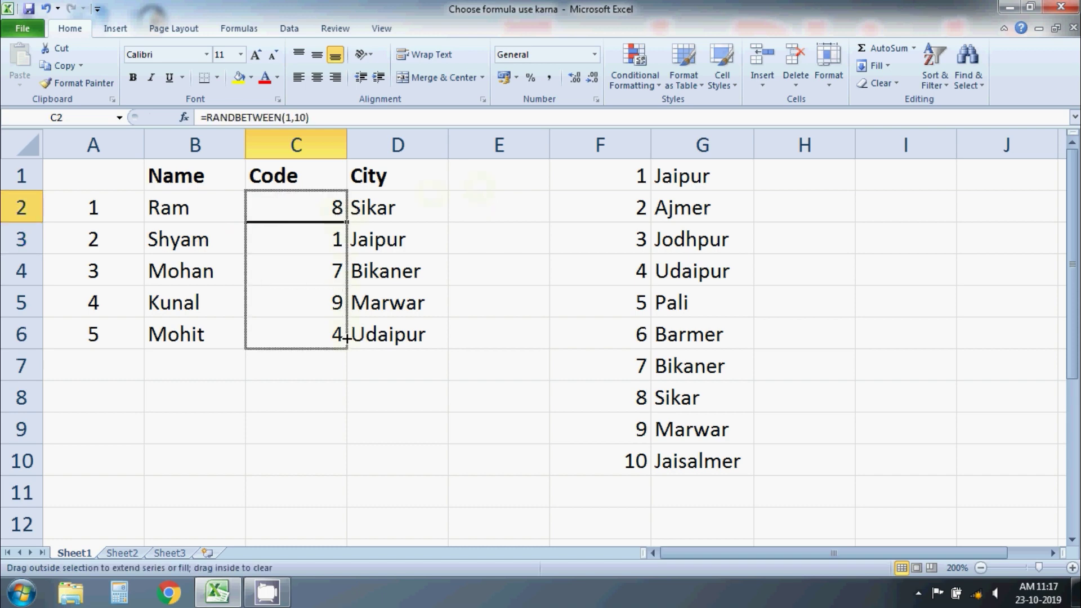
left_click_drag(347, 223, 344, 346)
left_click(470, 296)
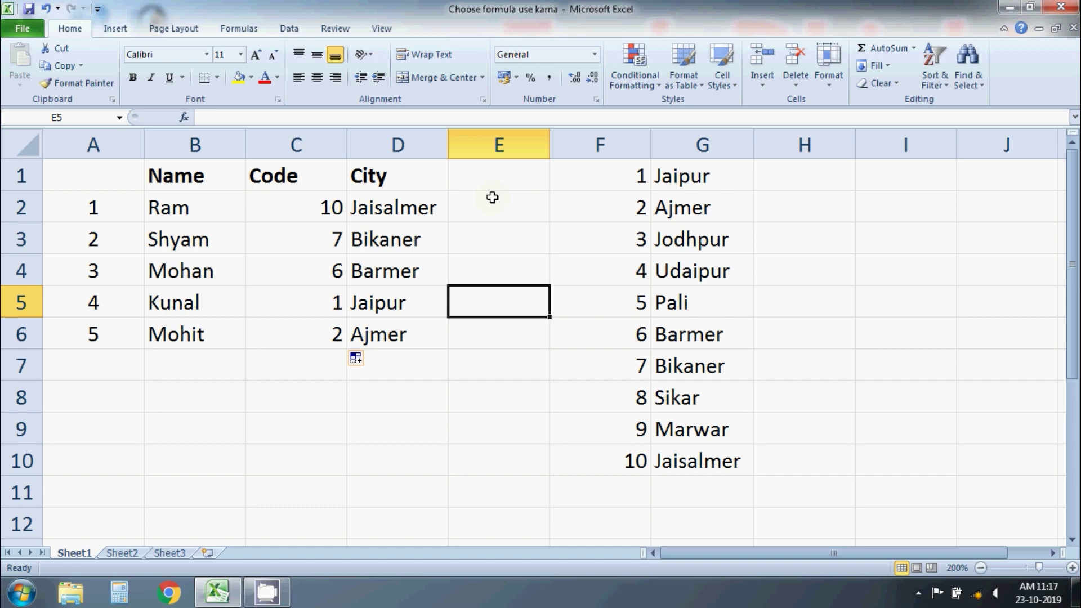
Recalculate with F9 three times, ending at codes 5, 6, 4, 4, 3 and matching cities.
key("F9")
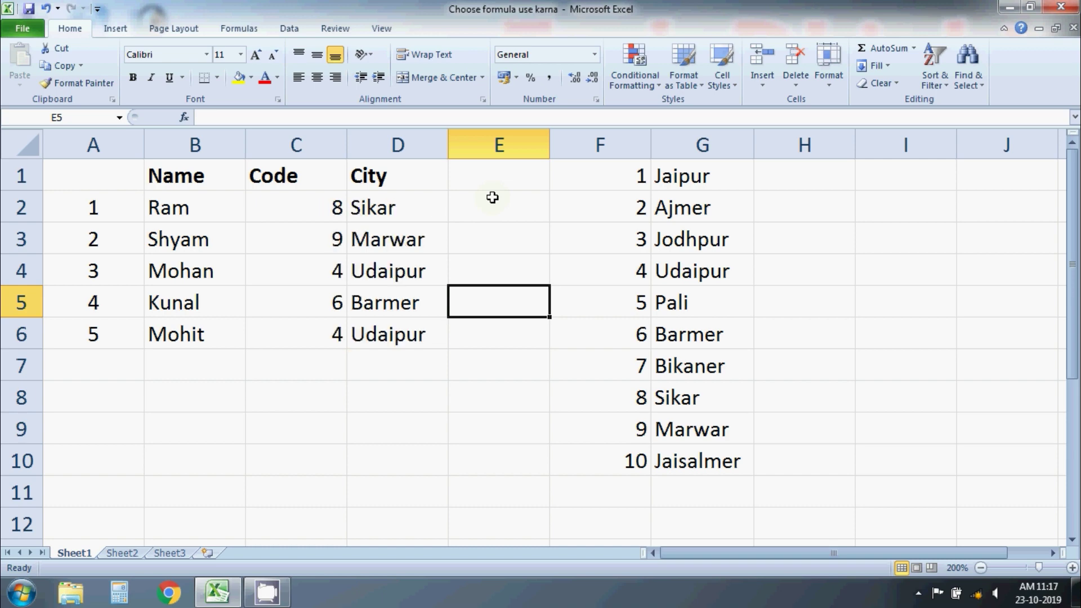
key("F9")
key("F9")
key("F9")
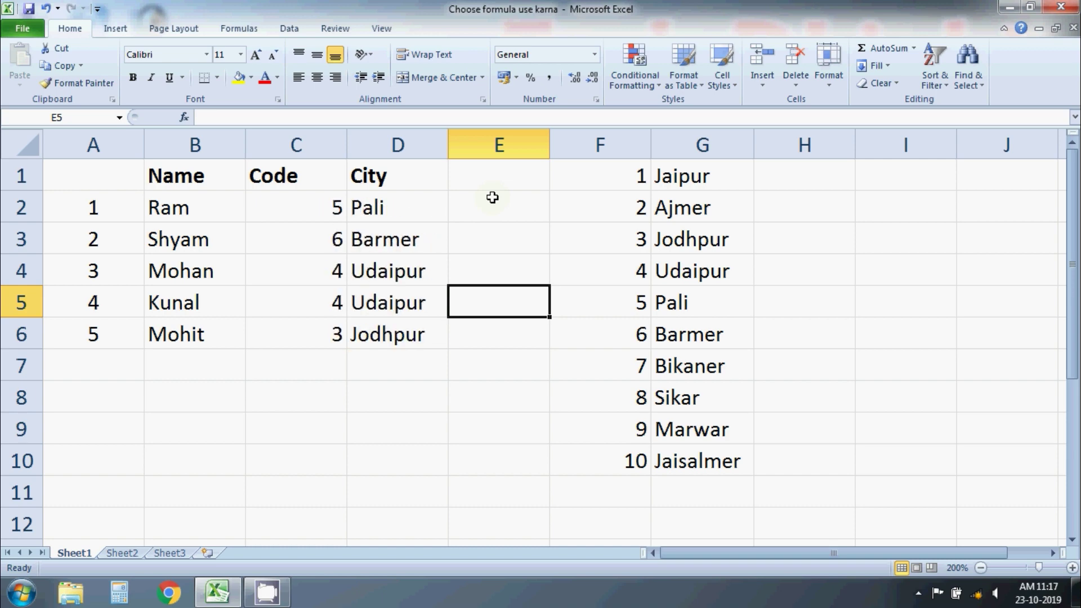
key("F9")
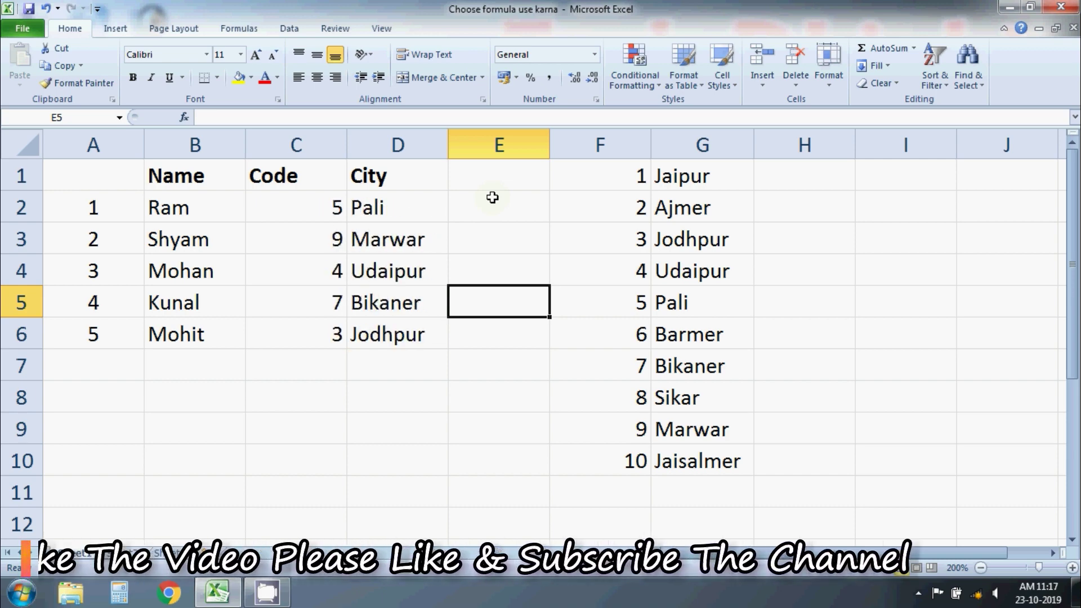